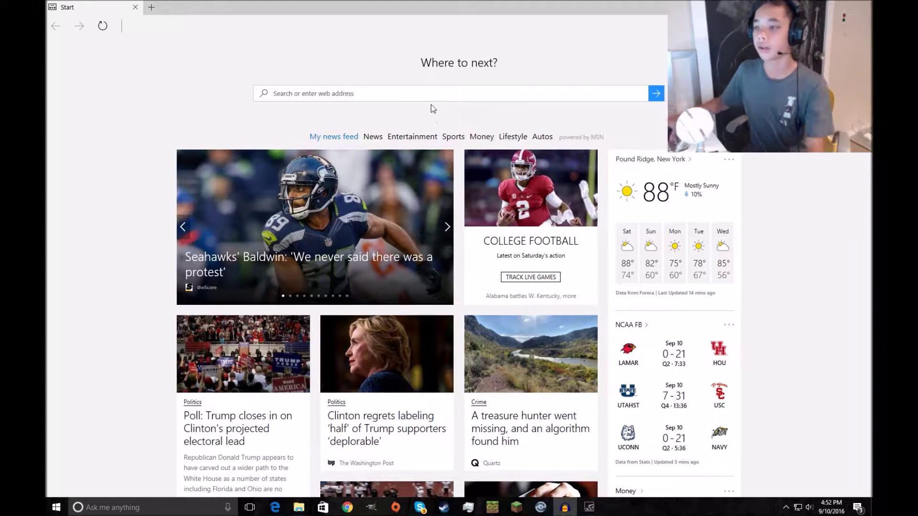
# - Search Bing for 'ti connect' and open the Texas Instruments TI Connect Software result
pyautogui.click(422, 104)
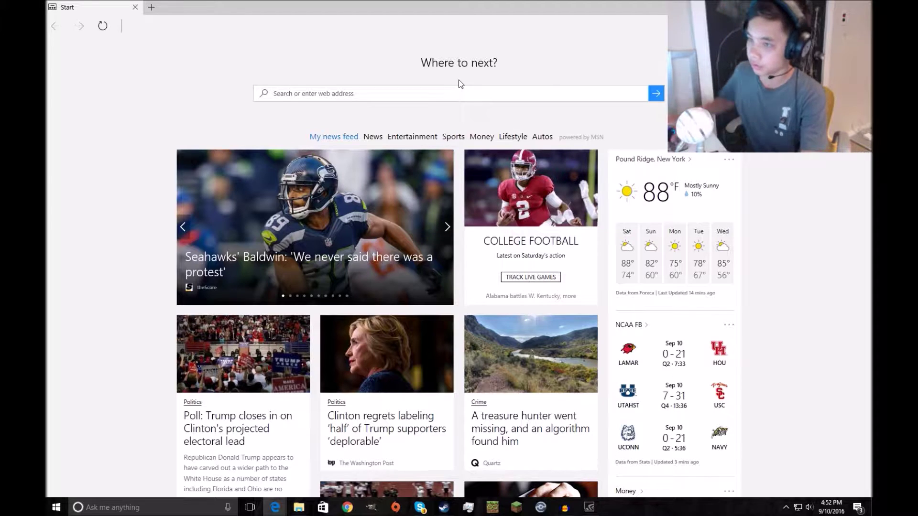
pyautogui.write('ti connec')
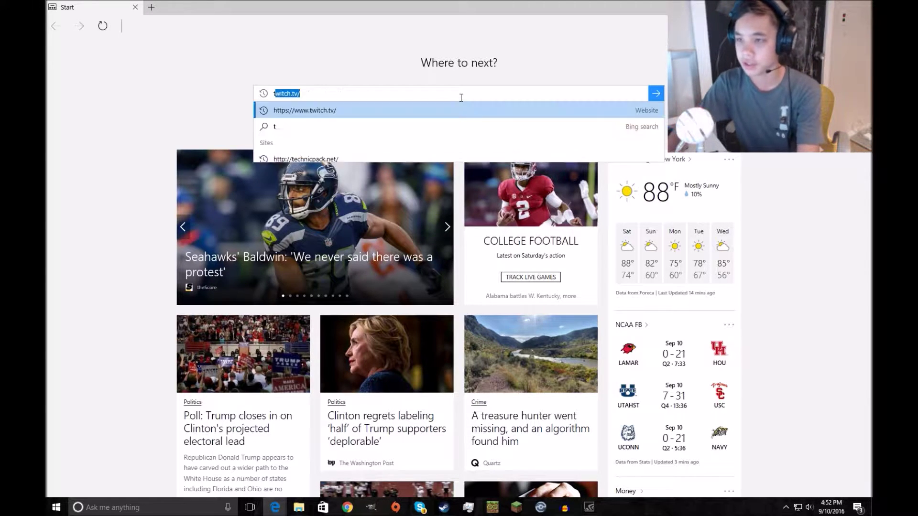
pyautogui.write('t')
pyautogui.press('Return')
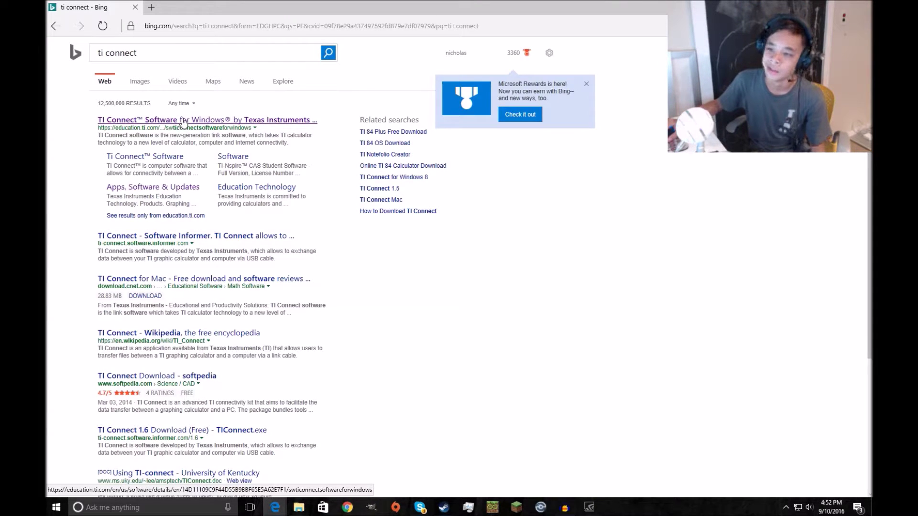
pyautogui.click(183, 121)
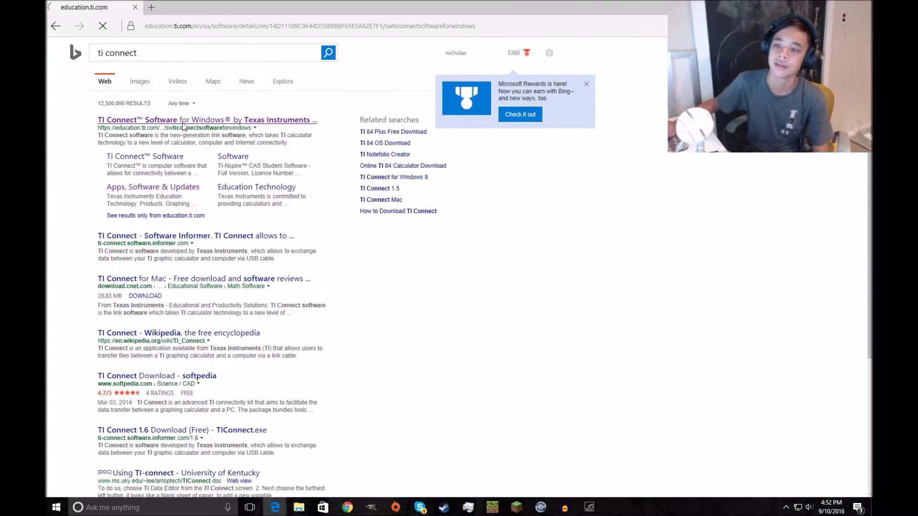
# - Browse the TI Connect Software 4.0 page's Windows installers and guidebooks
pyautogui.click(206, 30)
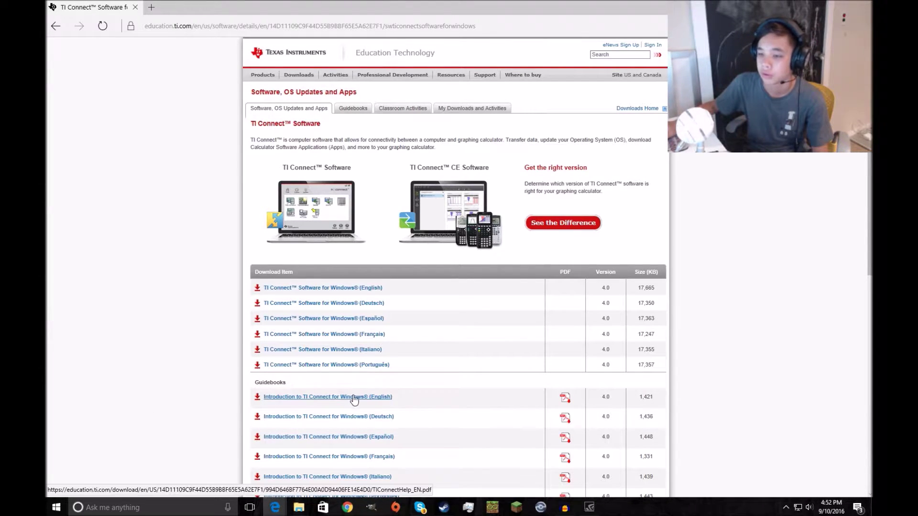
pyautogui.scroll(-1, 365, 351)
pyautogui.scroll(-1, 363, 357)
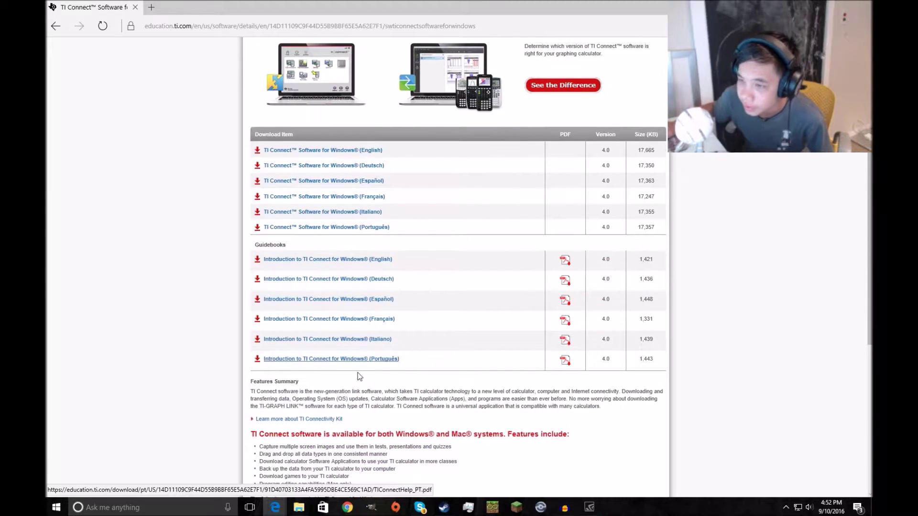
pyautogui.scroll(2, 363, 311)
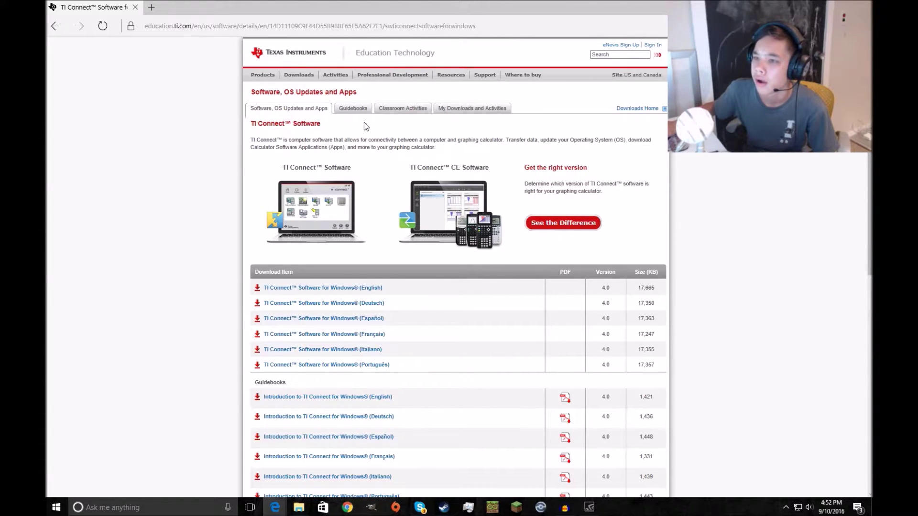
pyautogui.scroll(-9, 418, 263)
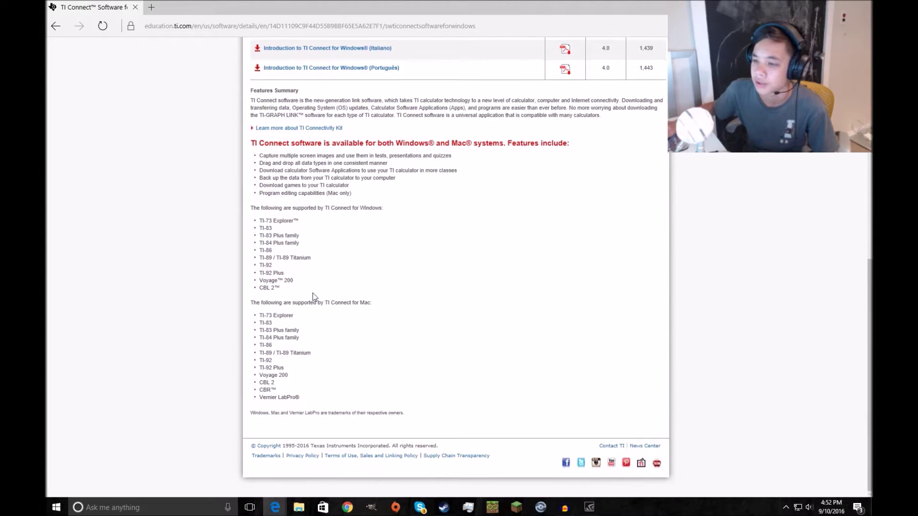
pyautogui.scroll(10, 313, 304)
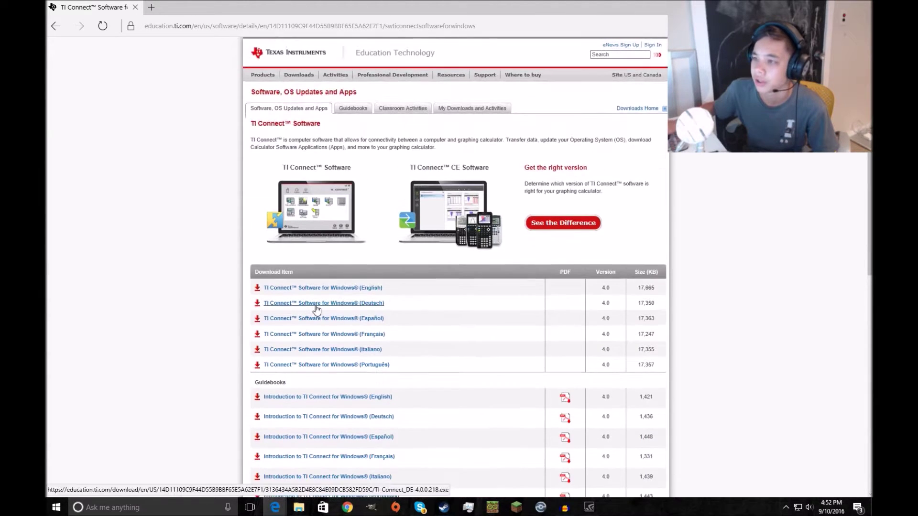
# - Filter TI's downloads home to TI-84 Plus CE technology with All categories
pyautogui.click(644, 108)
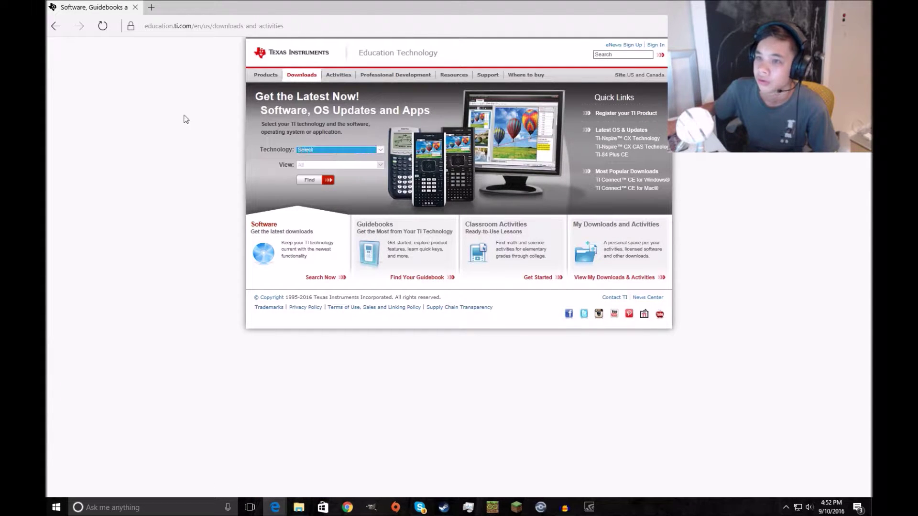
pyautogui.click(379, 151)
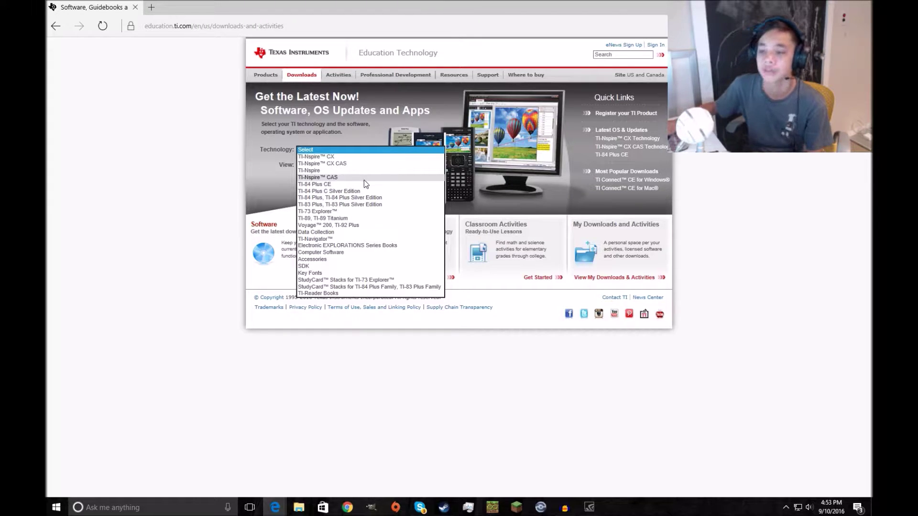
pyautogui.click(366, 184)
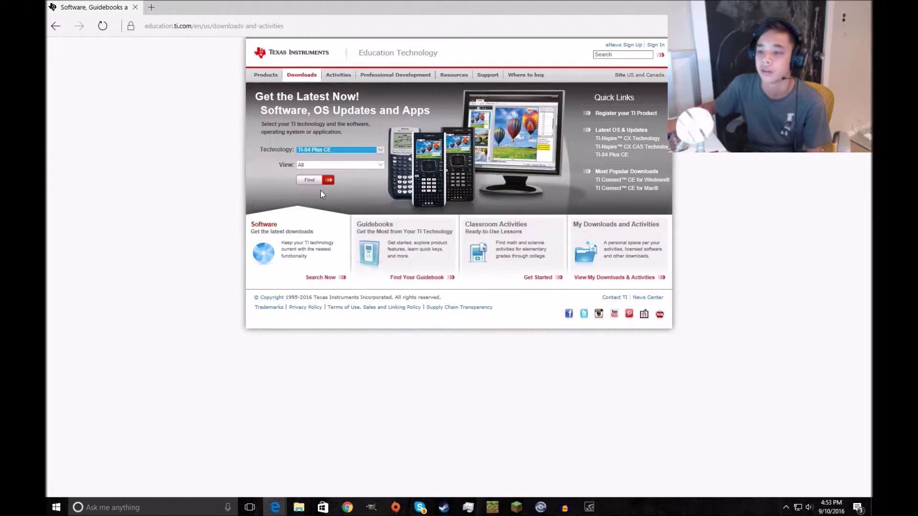
pyautogui.click(373, 165)
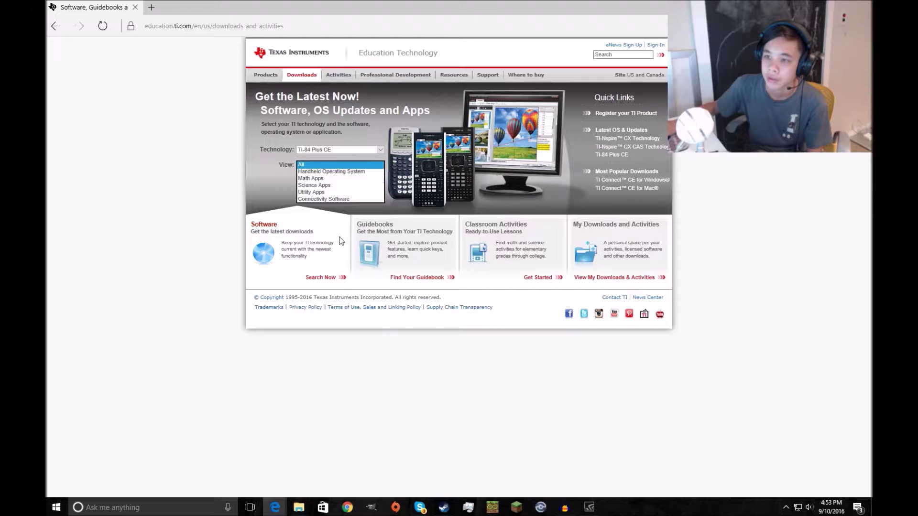
pyautogui.click(232, 191)
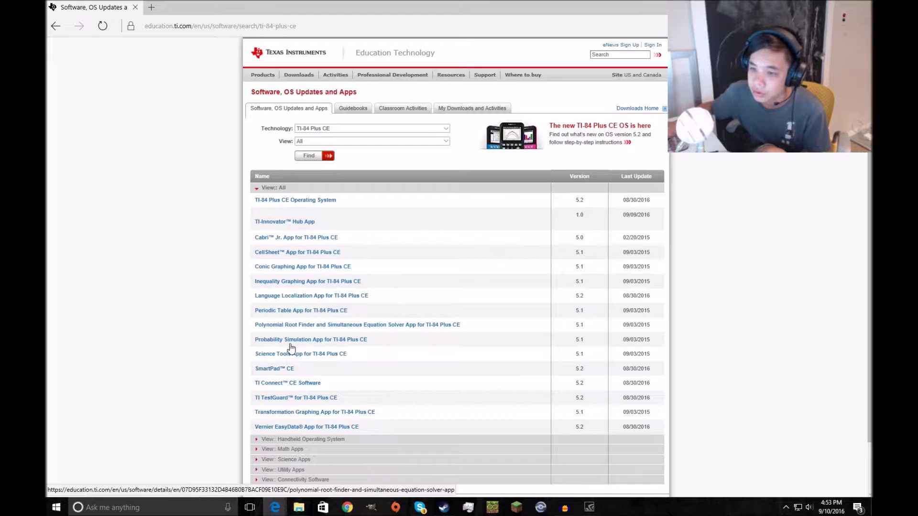
# - Open the TI Connect CE Software page with its version 5.2 downloads, then show the desktop
pyautogui.scroll(-1, 254, 484)
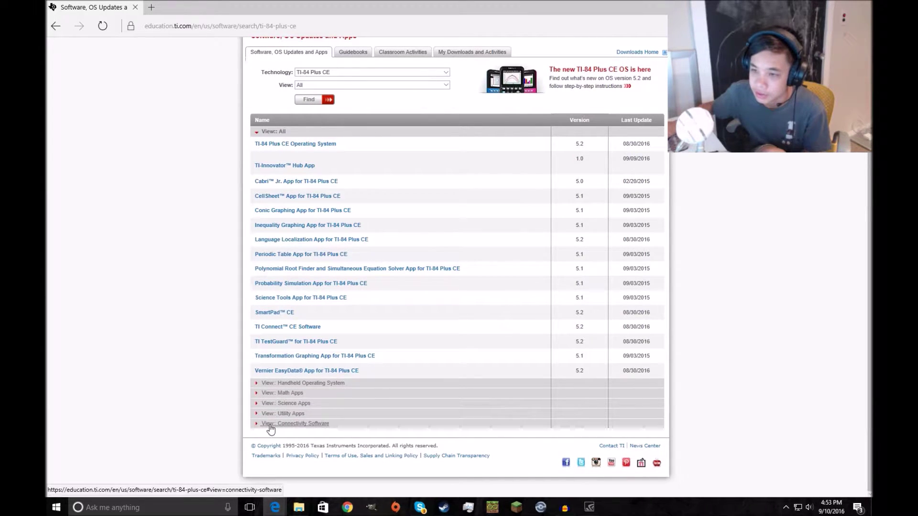
pyautogui.click(257, 424)
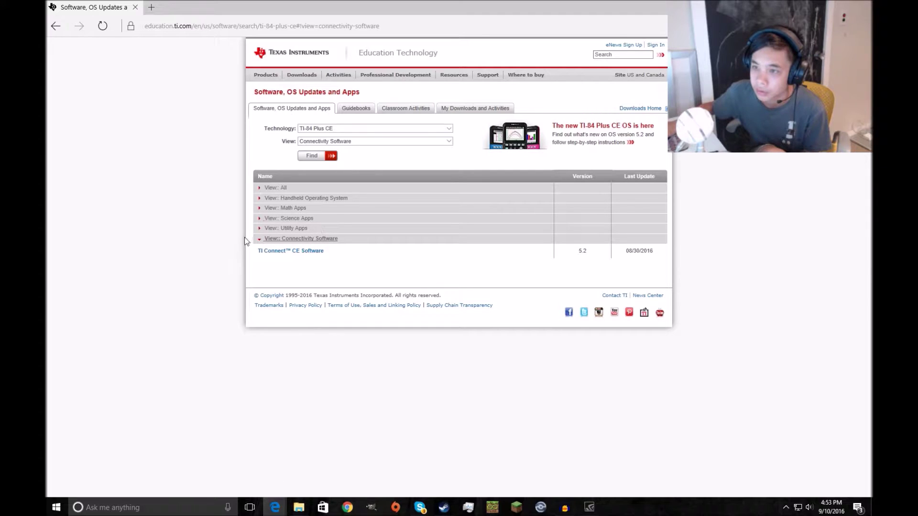
pyautogui.click(277, 252)
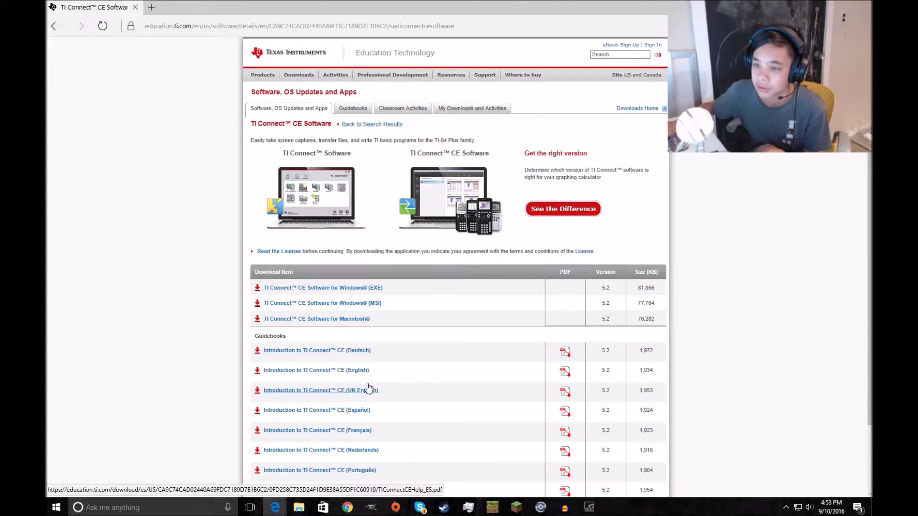
pyautogui.scroll(-2, 375, 383)
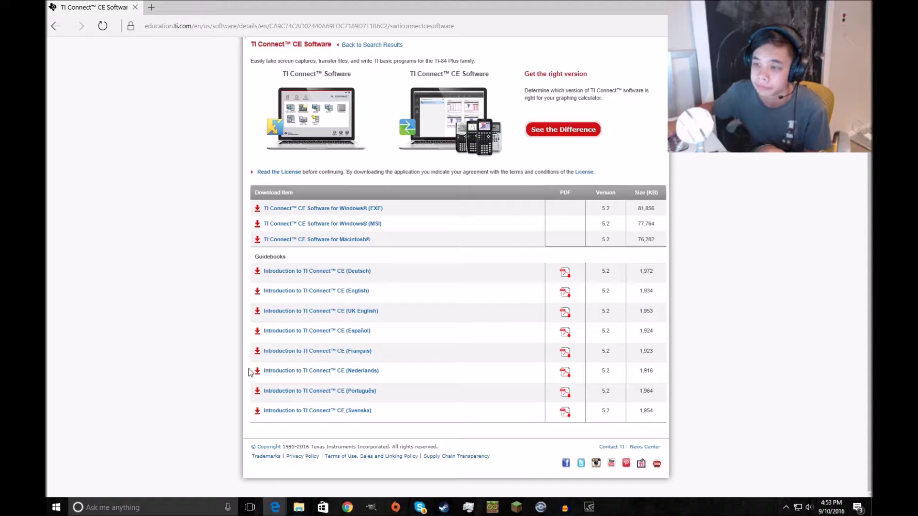
pyautogui.scroll(2, 250, 373)
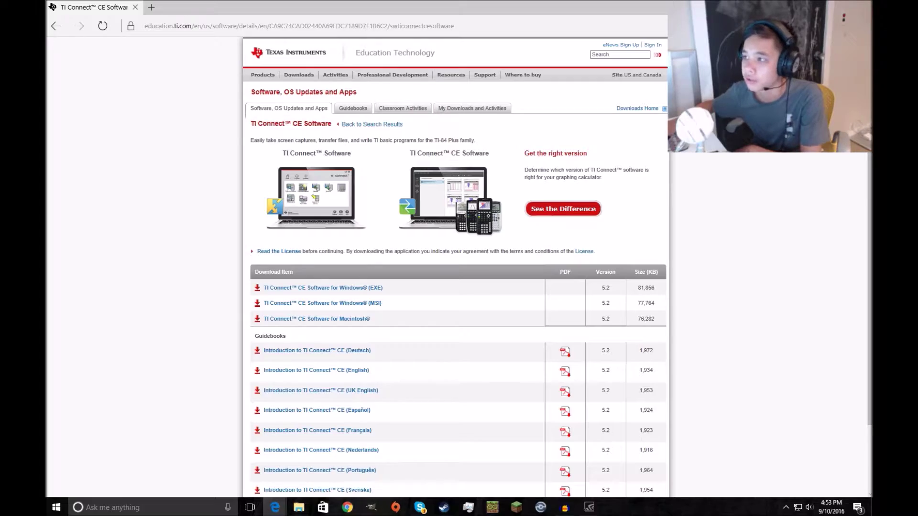
pyautogui.press('super+d')
# - Launch TI Connect CE from Windows search by typing 'Ti'
pyautogui.click(139, 508)
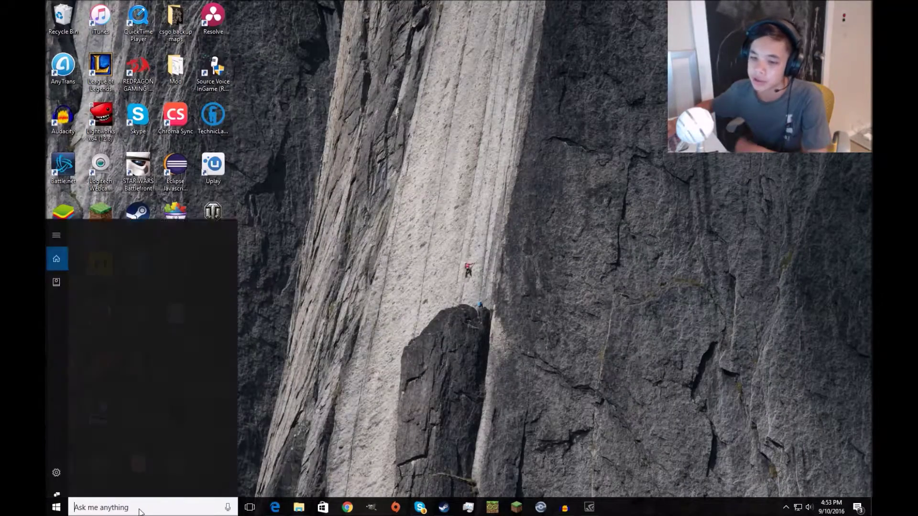
pyautogui.write('Ti')
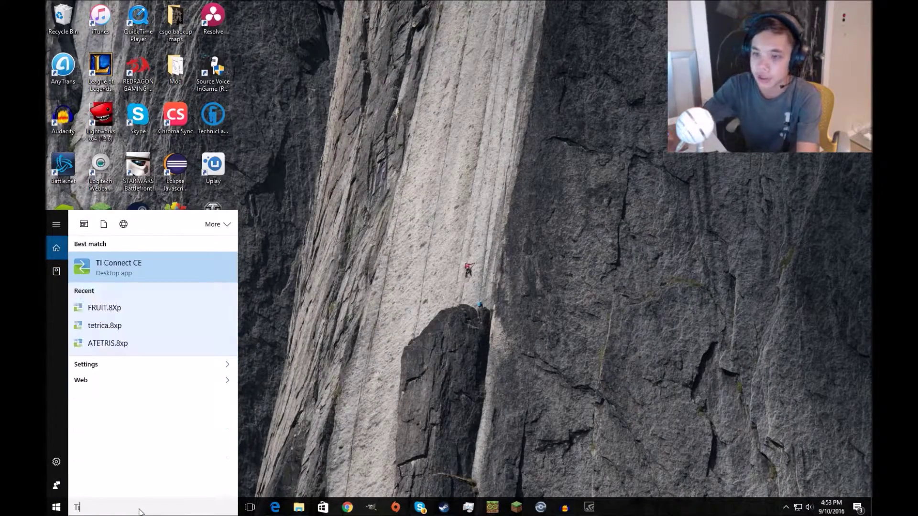
pyautogui.press('Return')
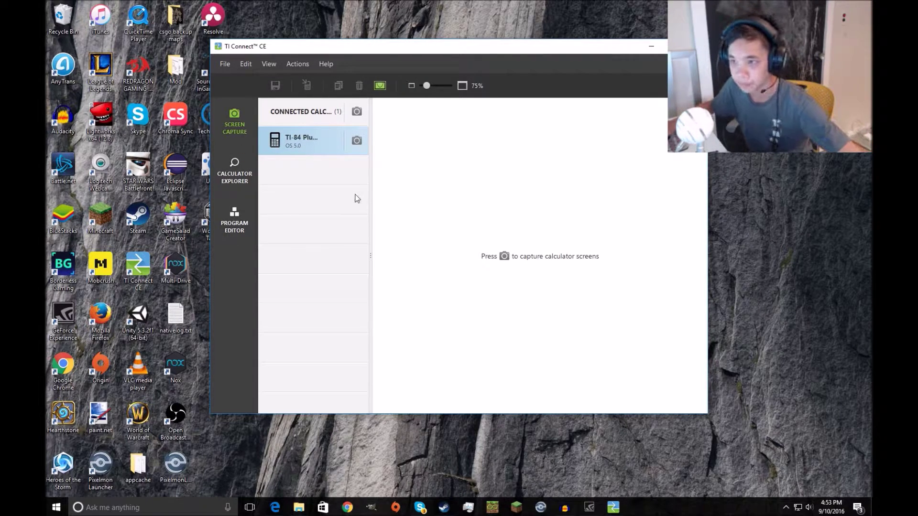
# - List the connected TI-84 Plus CE's images, lists and apps in Calculator Explorer
pyautogui.click(237, 214)
pyautogui.click(235, 172)
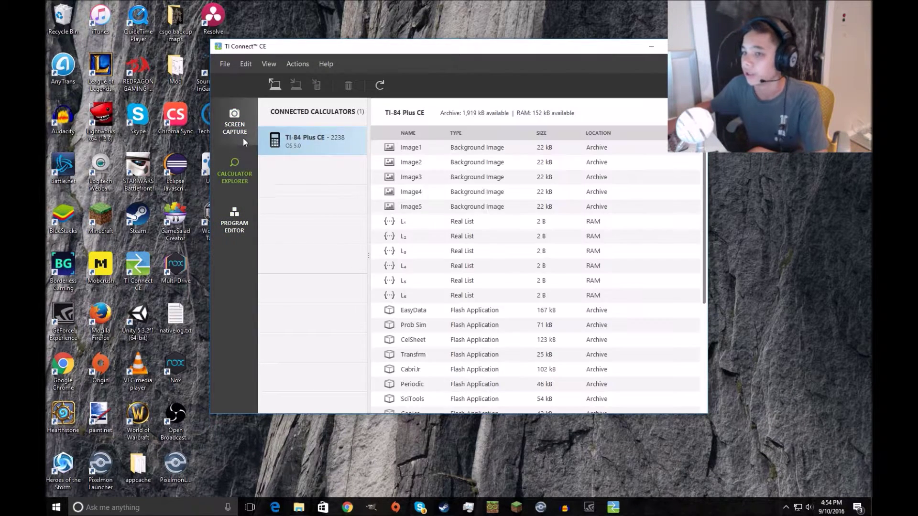
pyautogui.click(242, 132)
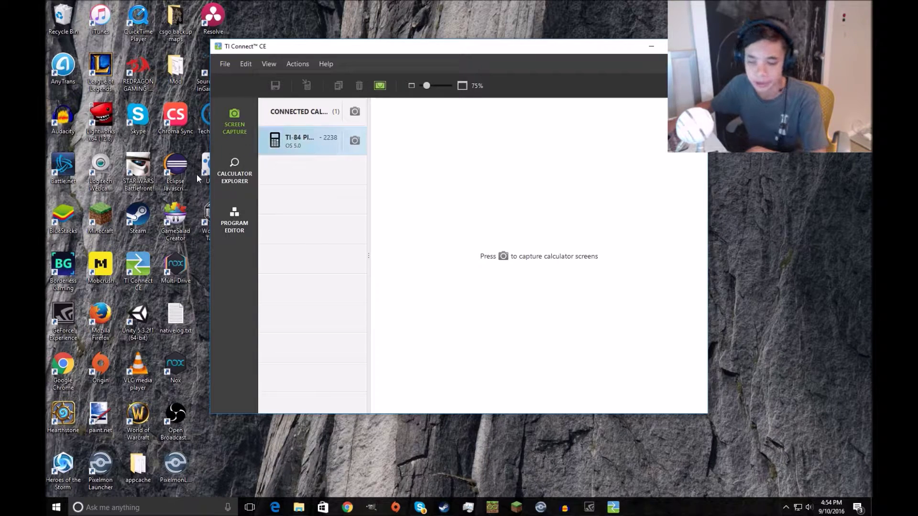
pyautogui.click(240, 165)
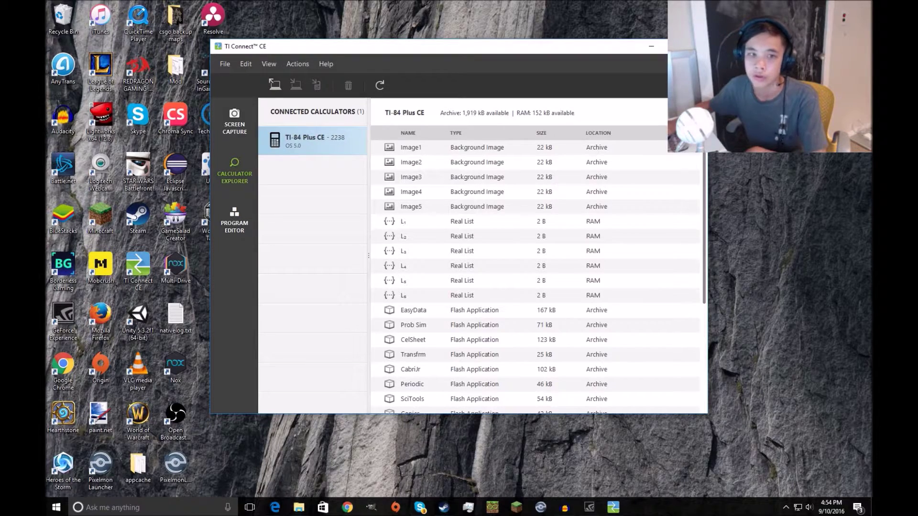
pyautogui.click(299, 507)
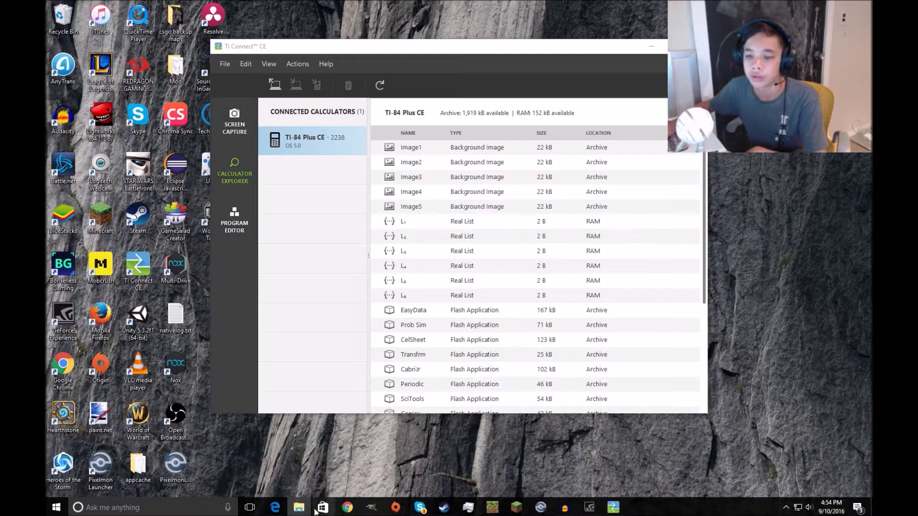
# - Search Bing for 'TI 84 + CE games' in a new Edge tab
pyautogui.moveTo(275, 507)
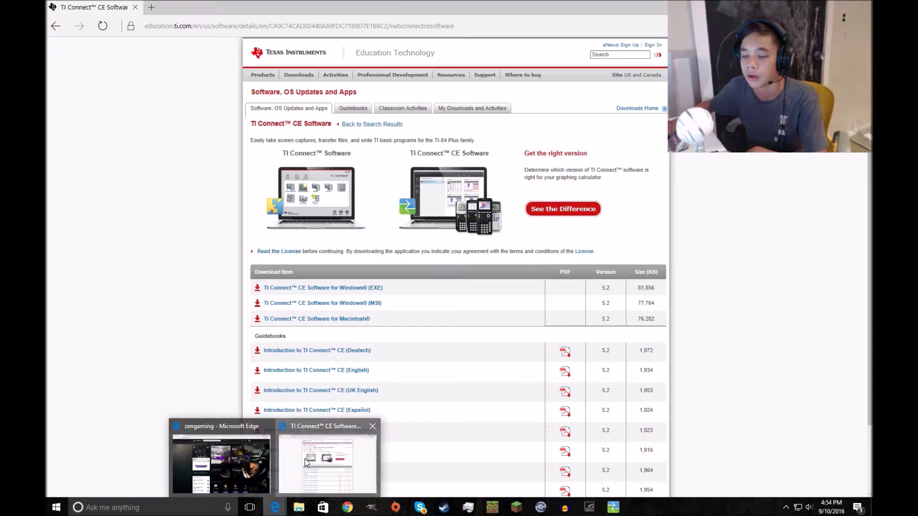
pyautogui.click(306, 461)
pyautogui.click(159, 6)
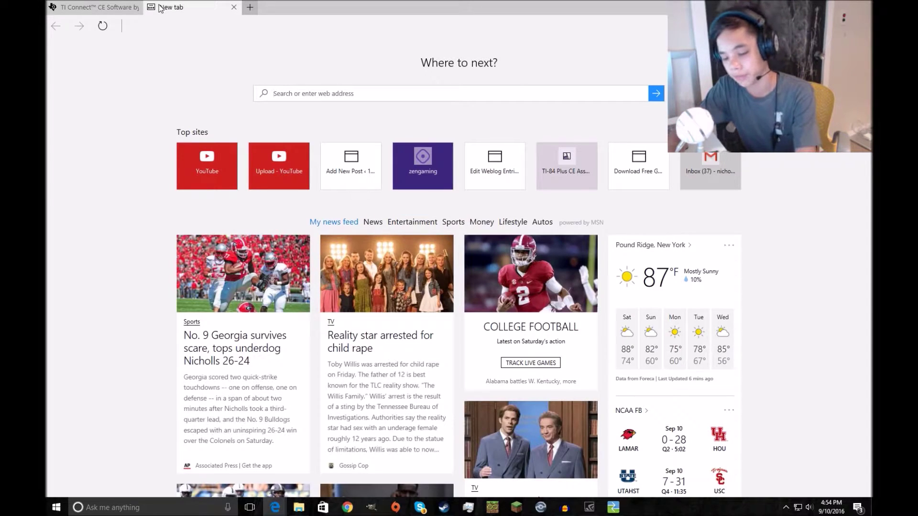
pyautogui.write('TI 84 ')
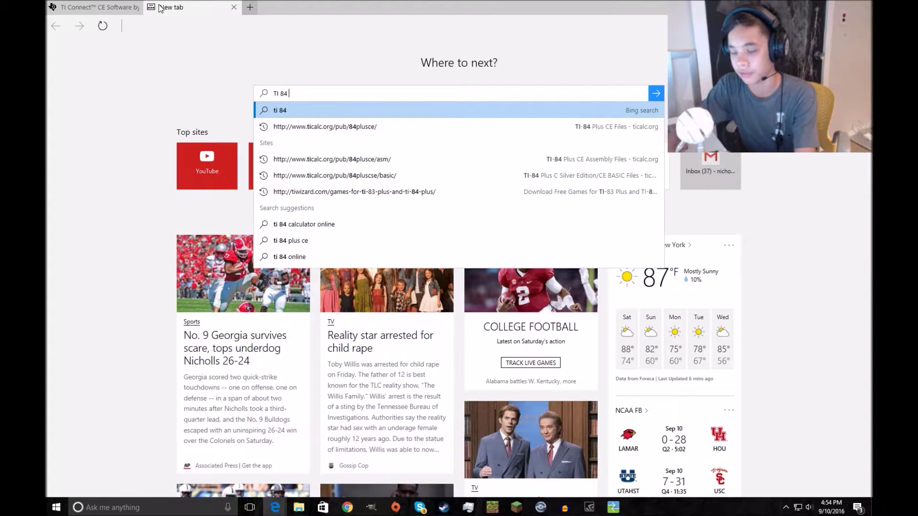
pyautogui.write('+ CE')
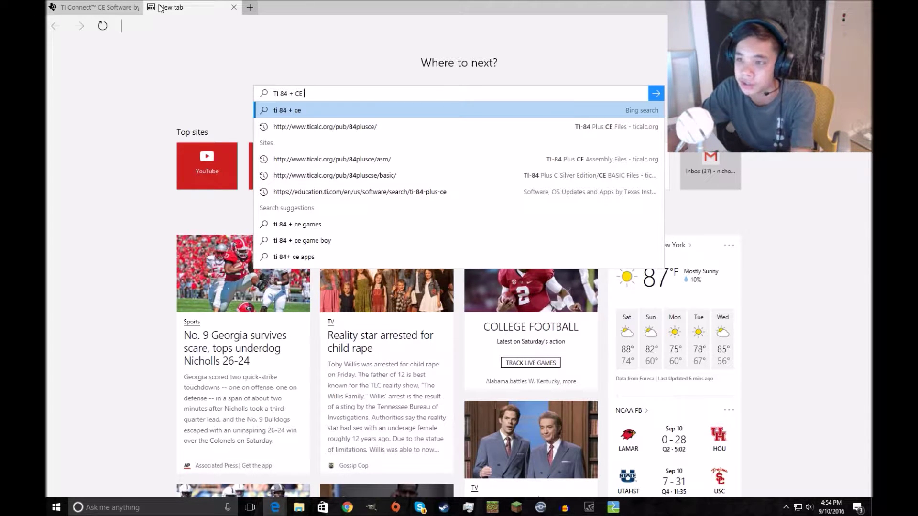
pyautogui.write('games')
pyautogui.press('Return')
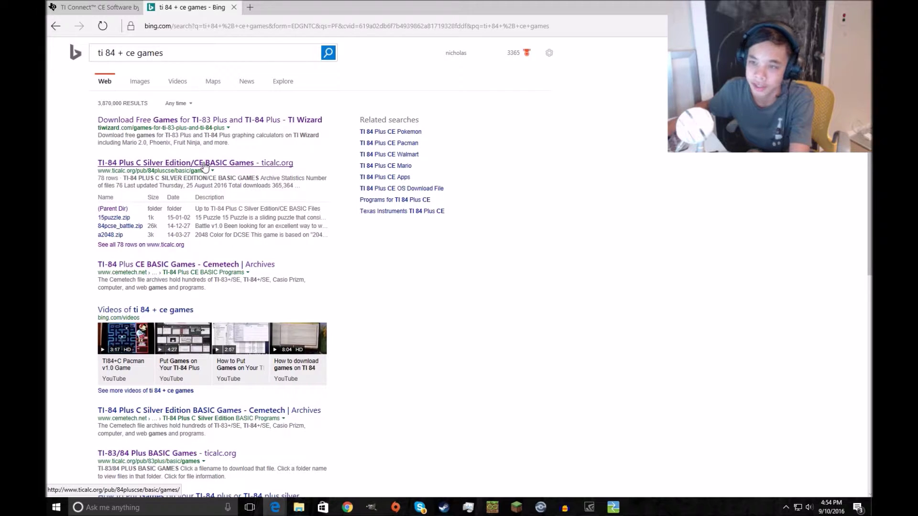
# - Open TI Wizard's TI-84 Plus games listing and the PacMan download page
pyautogui.click(216, 123)
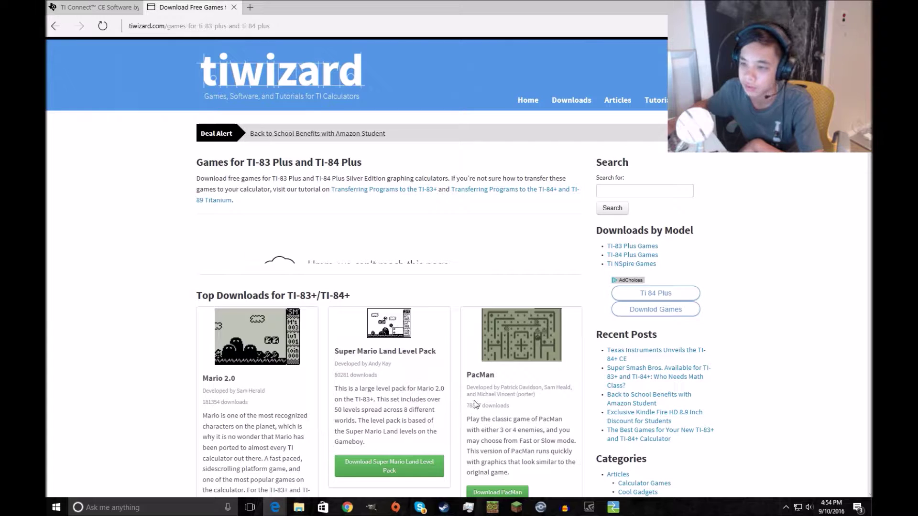
pyautogui.scroll(-1, 383, 421)
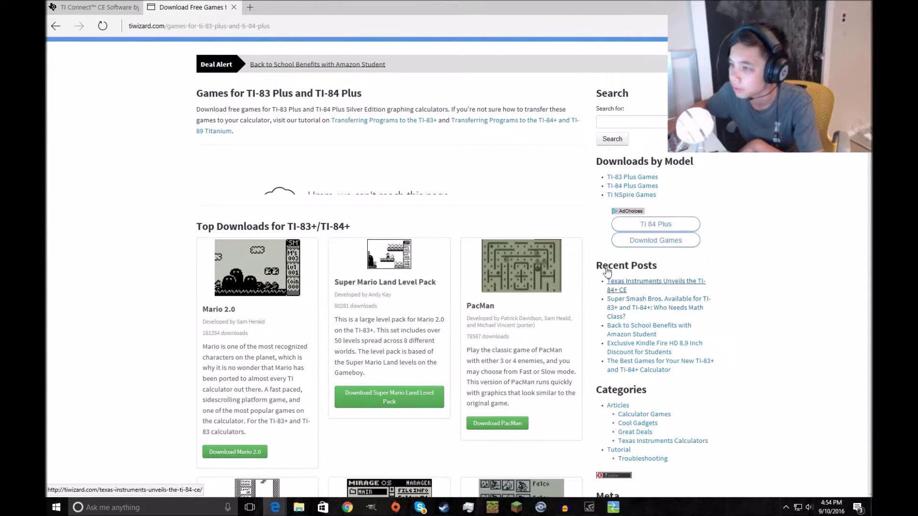
pyautogui.click(614, 186)
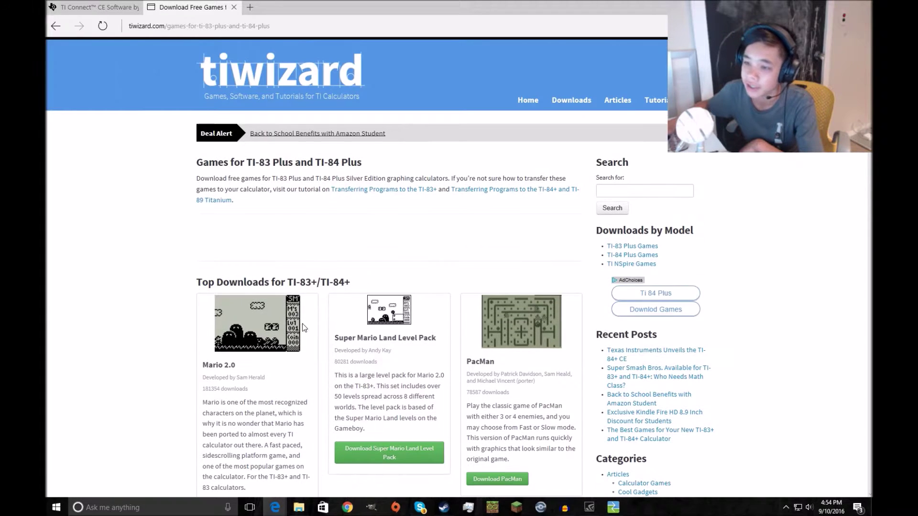
pyautogui.scroll(-1, 343, 351)
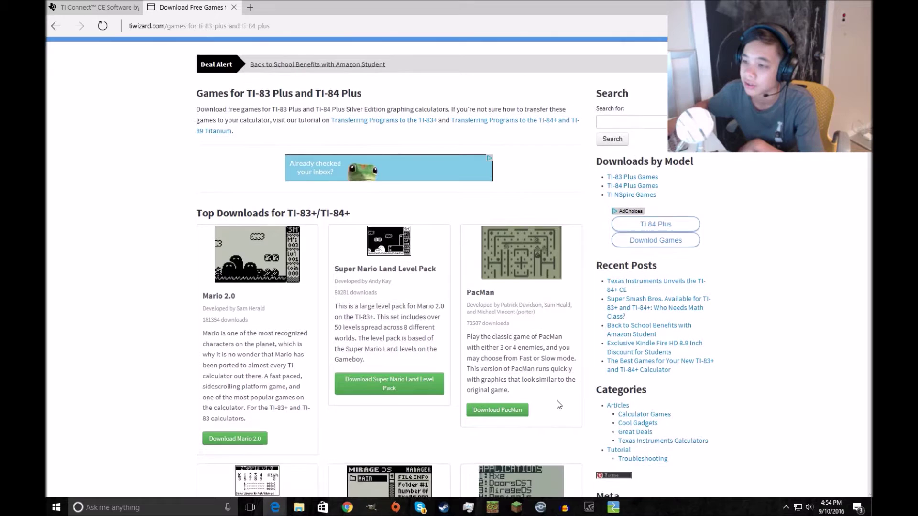
pyautogui.click(502, 411)
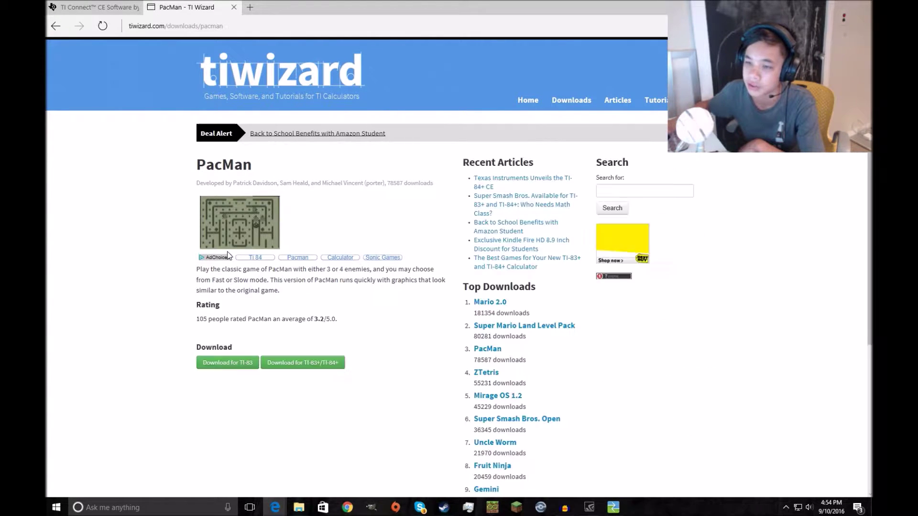
pyautogui.scroll(-1, 300, 301)
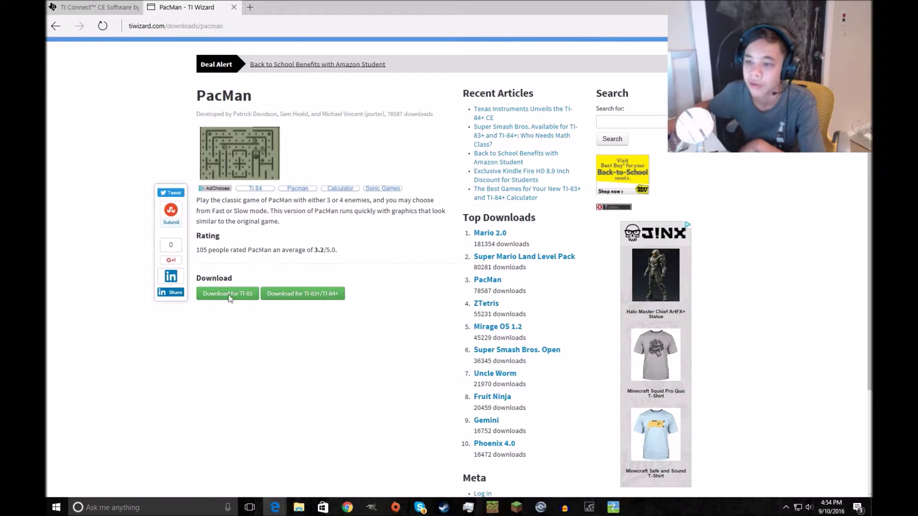
# - Return to TI Wizard's Download Free Games list and browse to its last entries
pyautogui.click(60, 29)
pyautogui.scroll(-6, 174, 245)
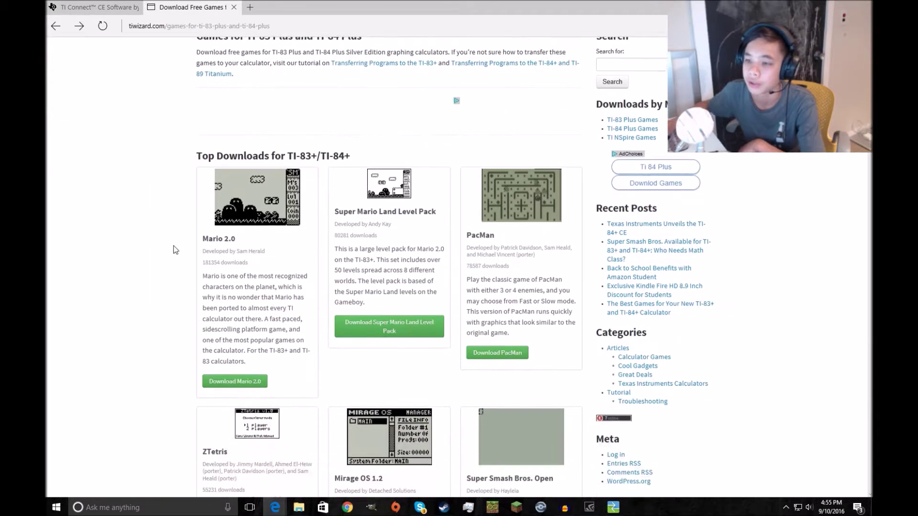
pyautogui.scroll(-4, 173, 263)
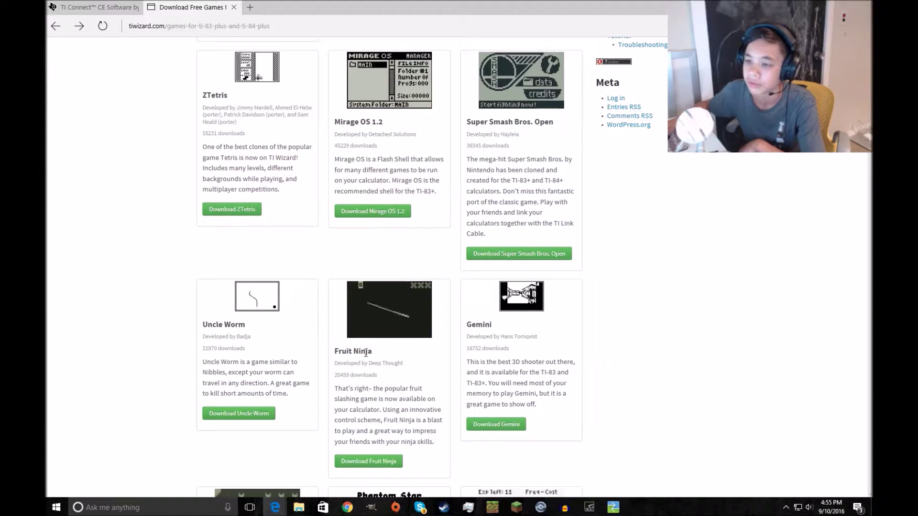
pyautogui.scroll(-6, 307, 380)
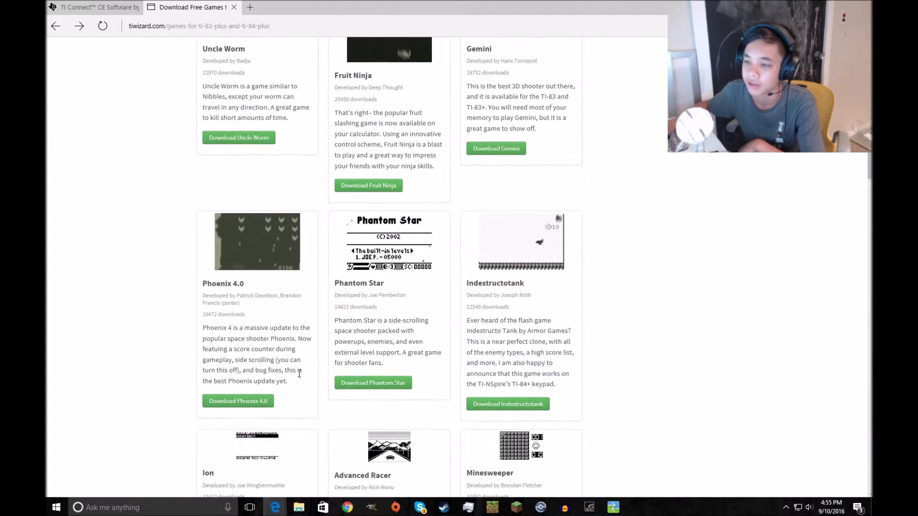
pyautogui.scroll(-4, 303, 379)
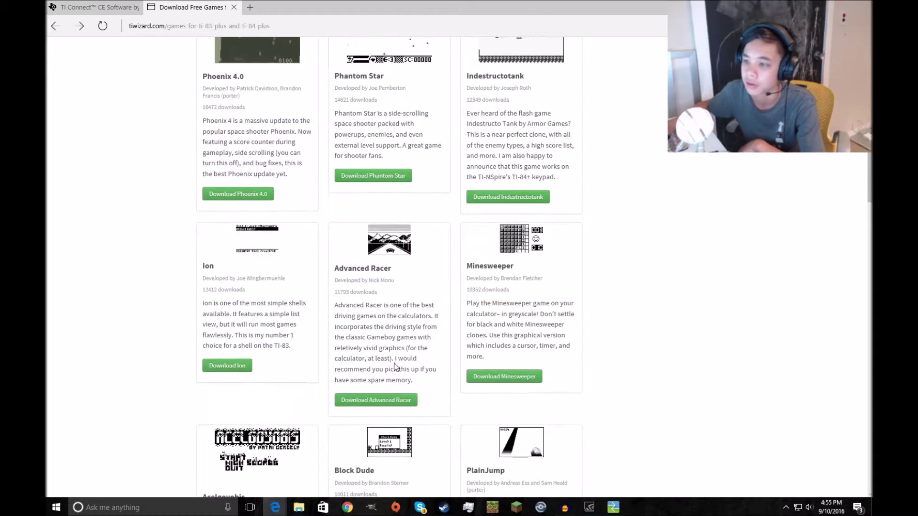
pyautogui.scroll(-4, 481, 445)
pyautogui.scroll(-16, 481, 444)
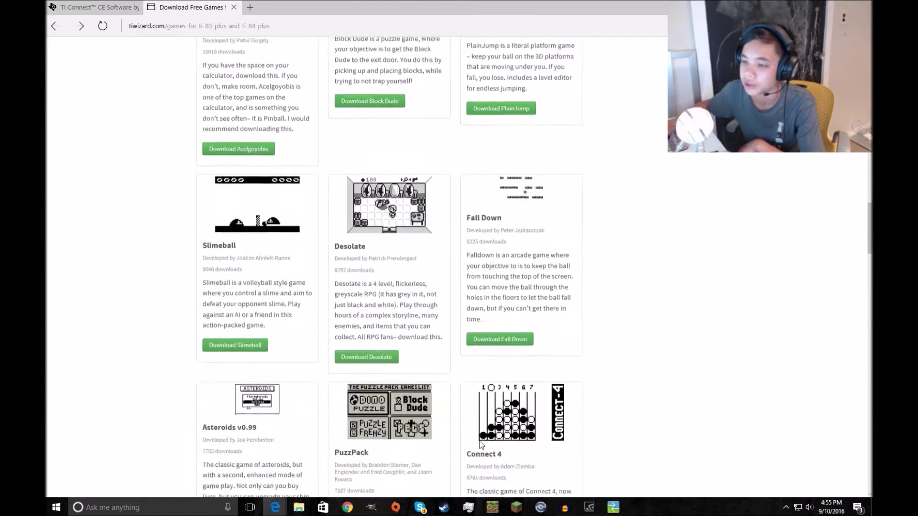
pyautogui.scroll(-20, 476, 449)
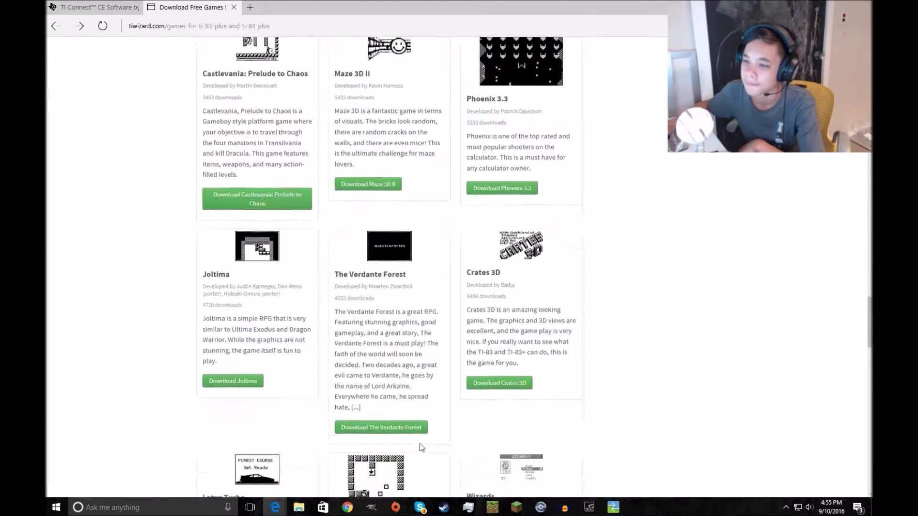
pyautogui.scroll(-5, 421, 447)
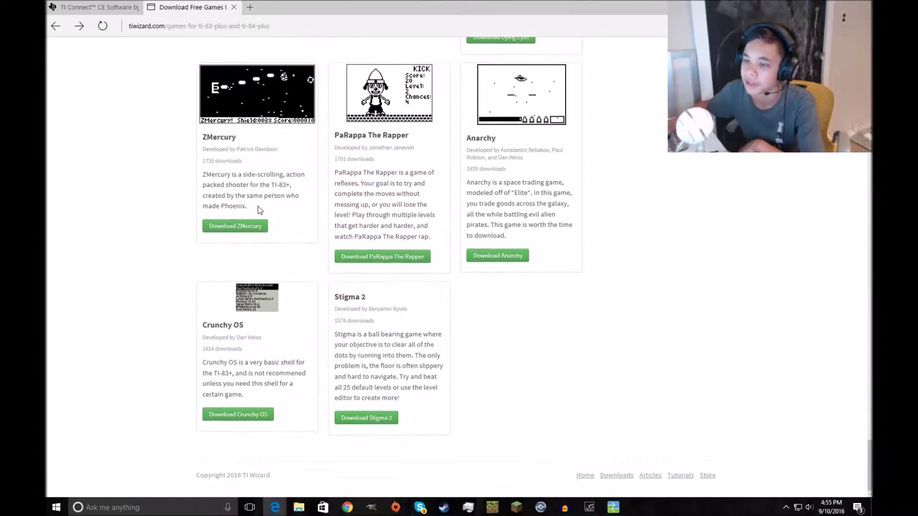
# - Open Cemetech's TI-84 Plus CE BASIC Games archive from Bing and scroll its game zip list
pyautogui.click(55, 25)
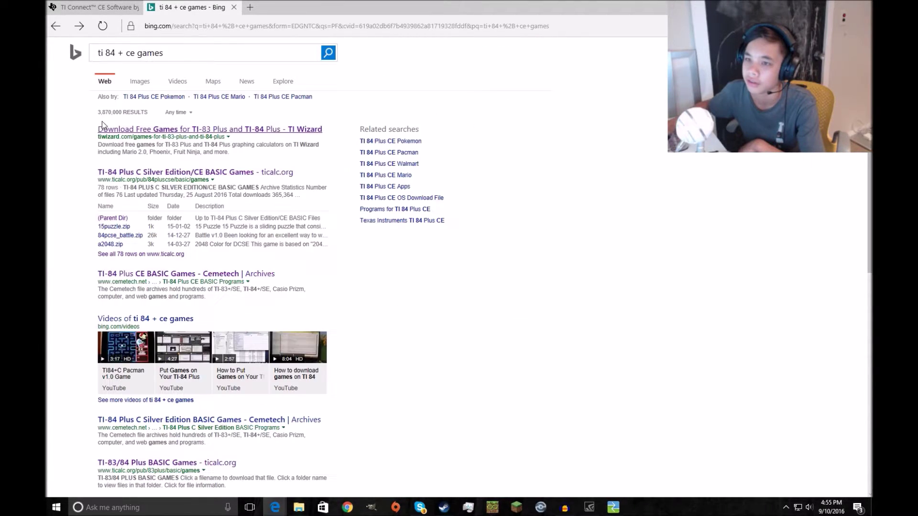
pyautogui.click(142, 173)
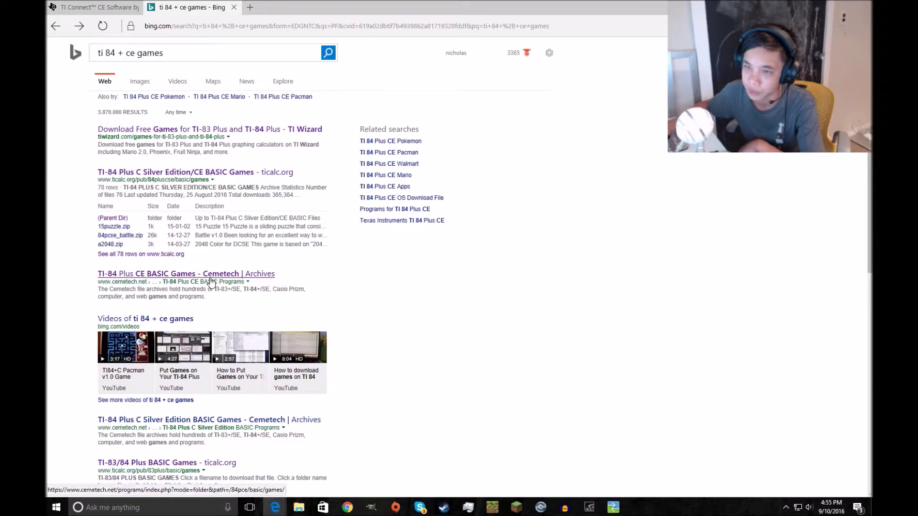
pyautogui.click(213, 279)
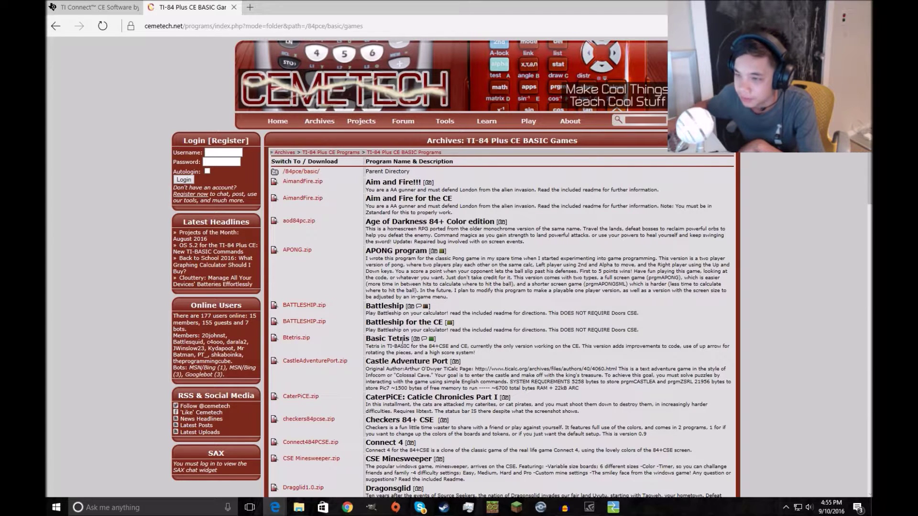
pyautogui.scroll(-2, 308, 342)
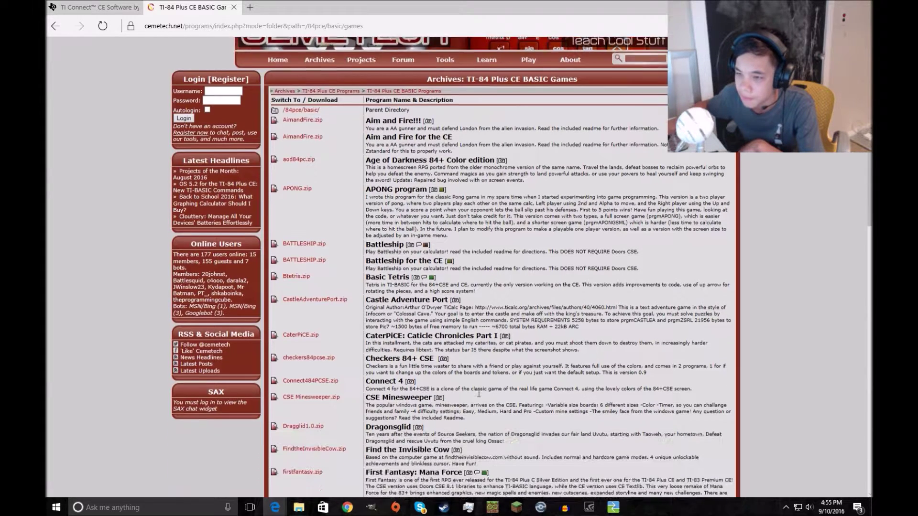
pyautogui.scroll(-5, 463, 391)
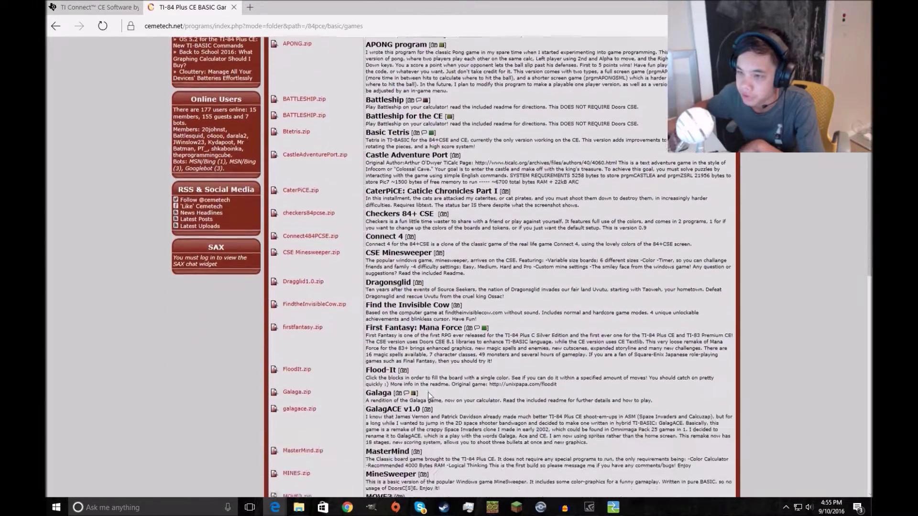
pyautogui.scroll(-2, 414, 397)
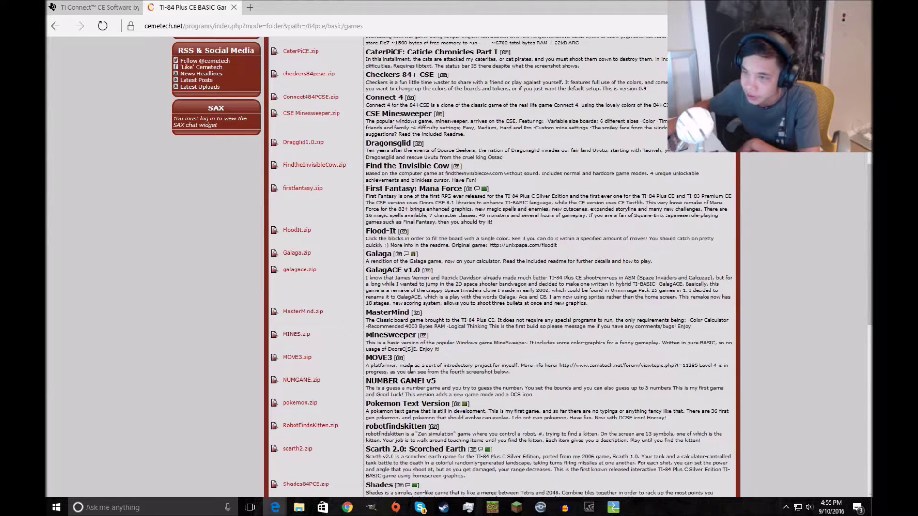
pyautogui.click(306, 338)
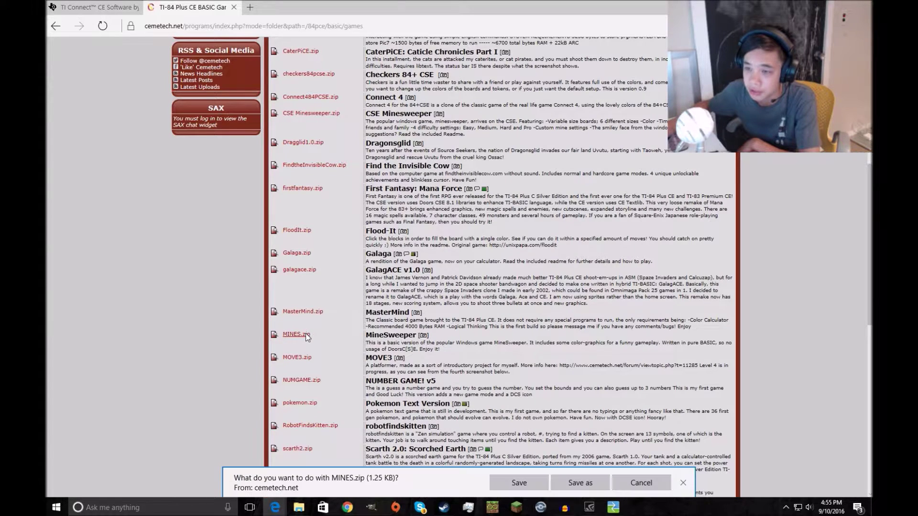
pyautogui.click(499, 484)
pyautogui.click(682, 485)
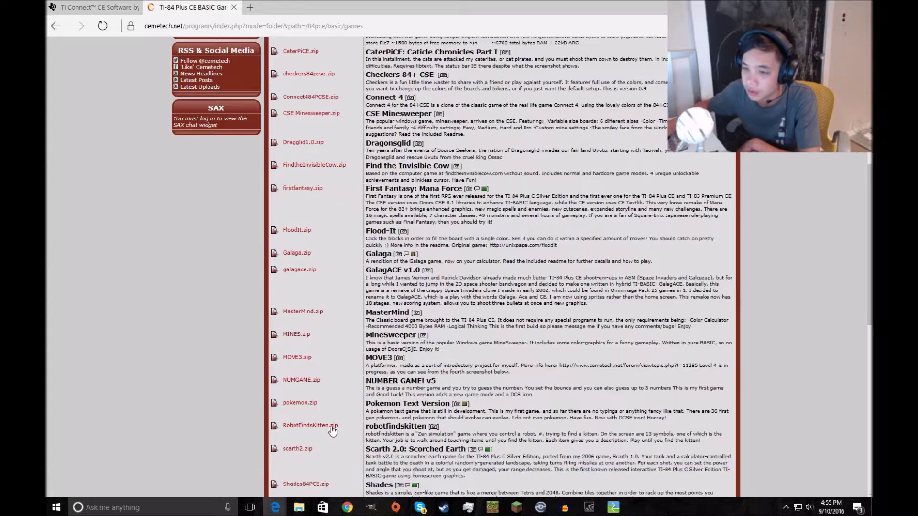
pyautogui.scroll(2, 318, 285)
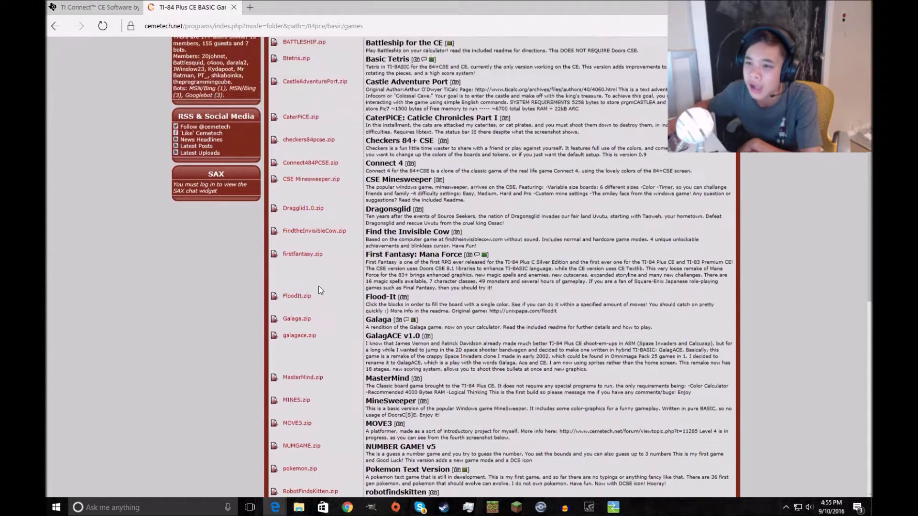
pyautogui.scroll(6, 335, 142)
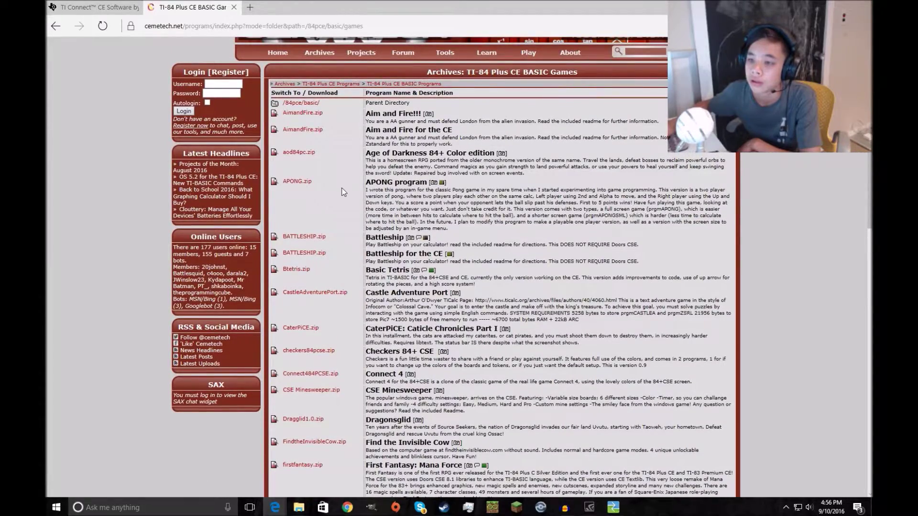
pyautogui.scroll(-4, 381, 305)
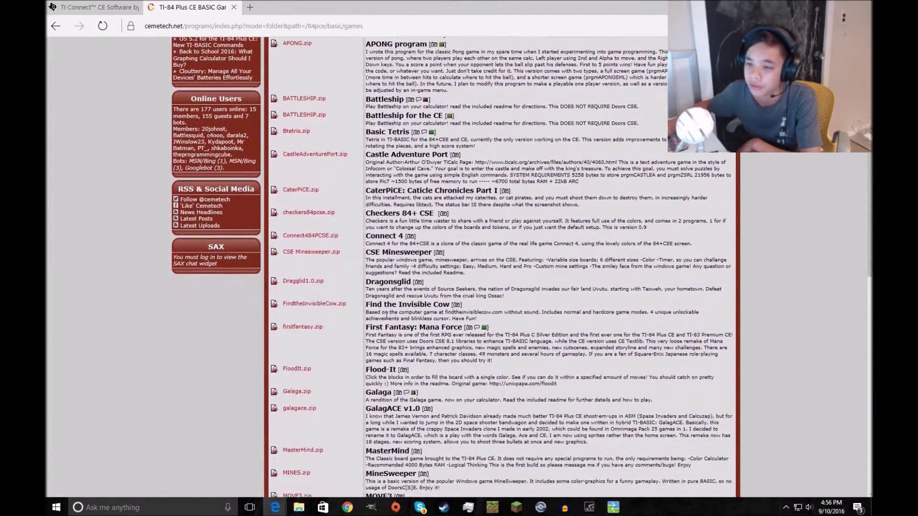
pyautogui.scroll(-10, 387, 316)
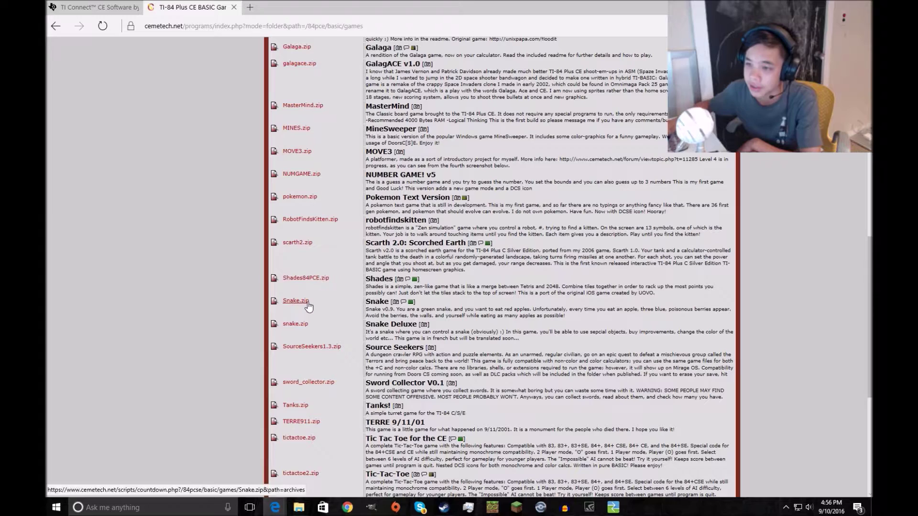
pyautogui.scroll(-4, 359, 442)
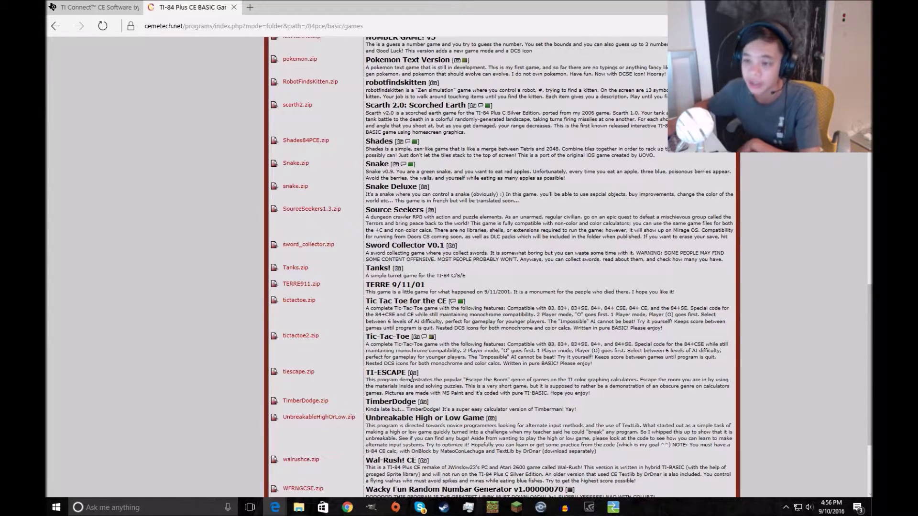
pyautogui.scroll(-3, 412, 378)
pyautogui.scroll(-3, 411, 380)
pyautogui.scroll(10, 391, 383)
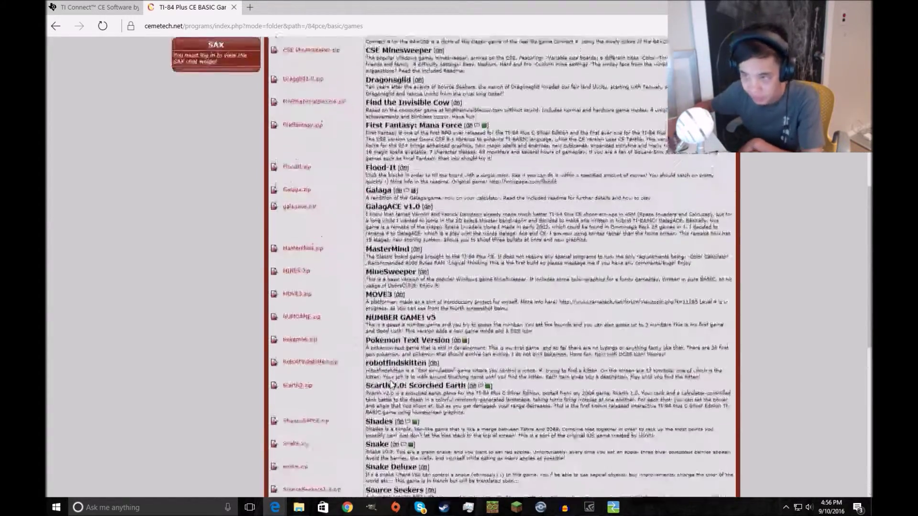
pyautogui.scroll(8, 391, 384)
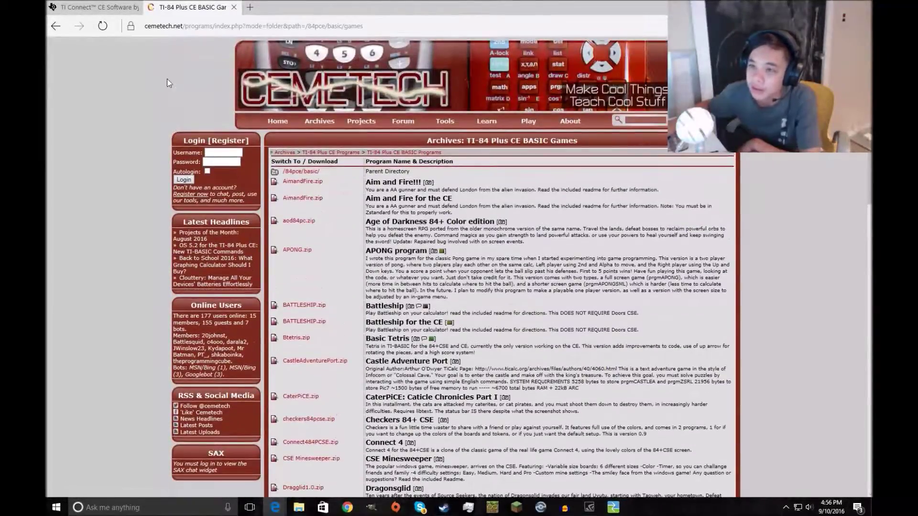
# - Open ticalc.org's TI-84 Plus C Silver Edition/CE BASIC Games archive and scroll its file list
pyautogui.click(56, 26)
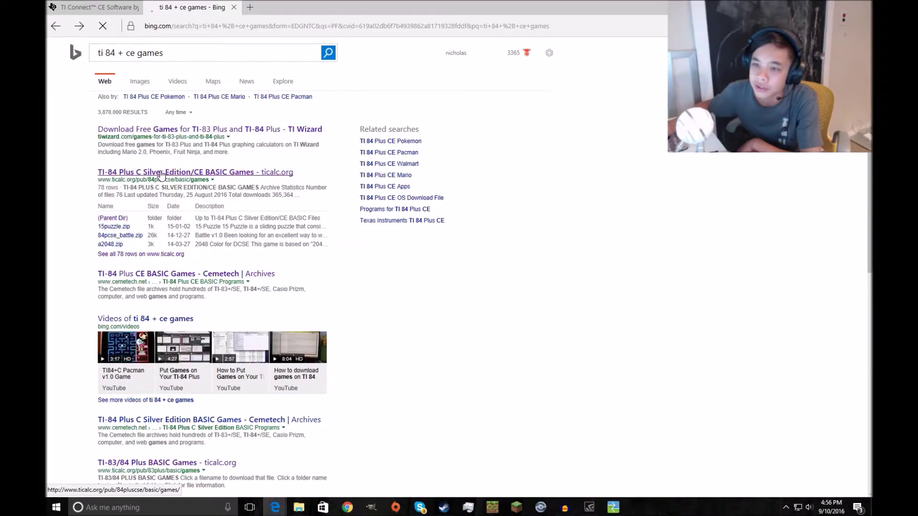
pyautogui.click(161, 174)
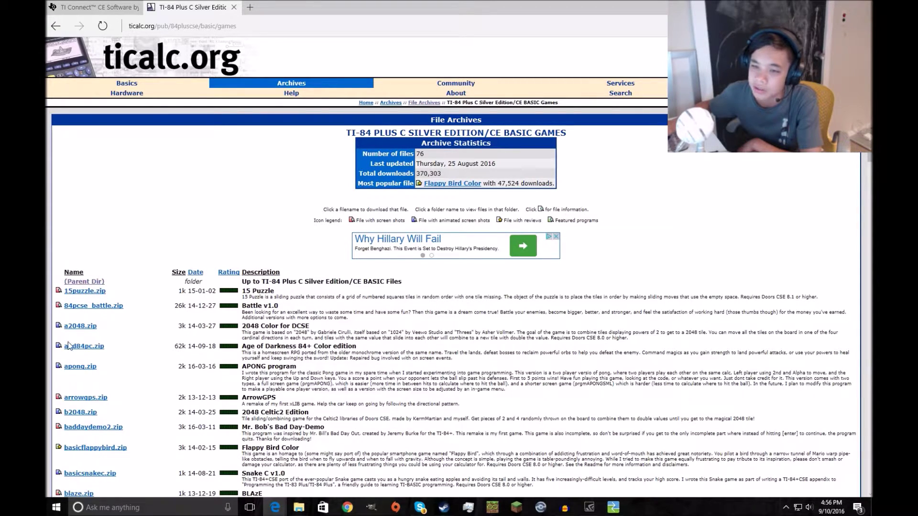
pyautogui.scroll(-3, 68, 346)
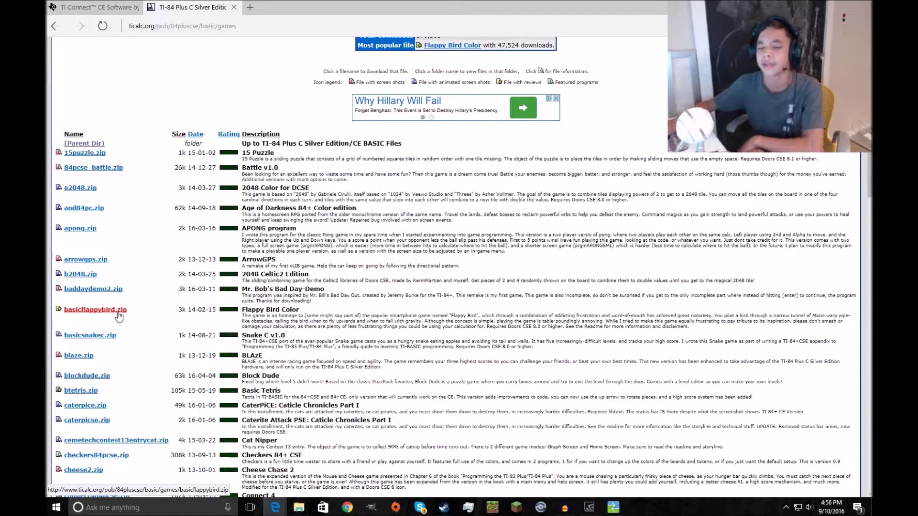
pyautogui.scroll(-1, 119, 317)
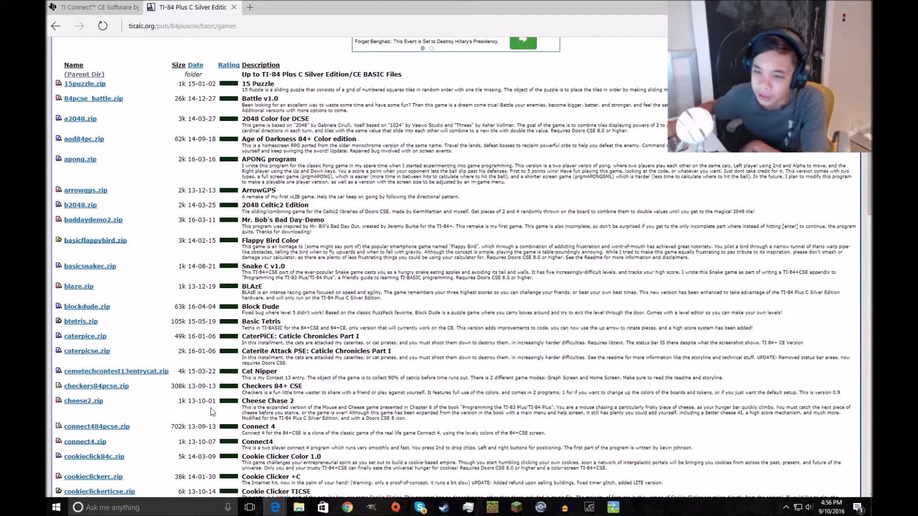
pyautogui.scroll(-4, 189, 366)
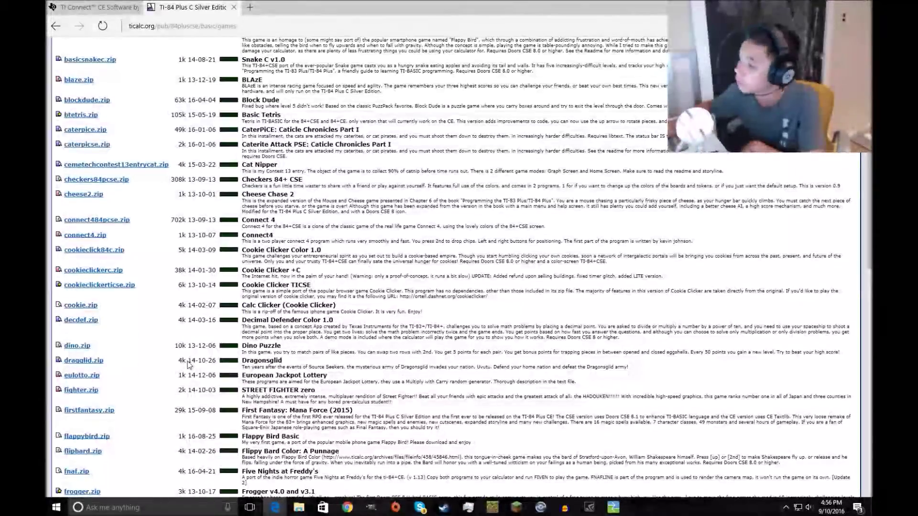
pyautogui.scroll(-1, 189, 366)
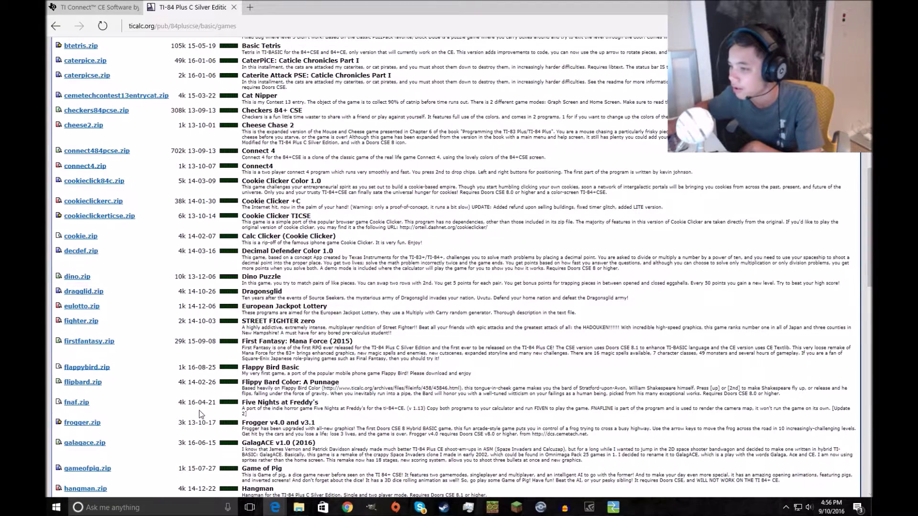
pyautogui.scroll(-3, 234, 416)
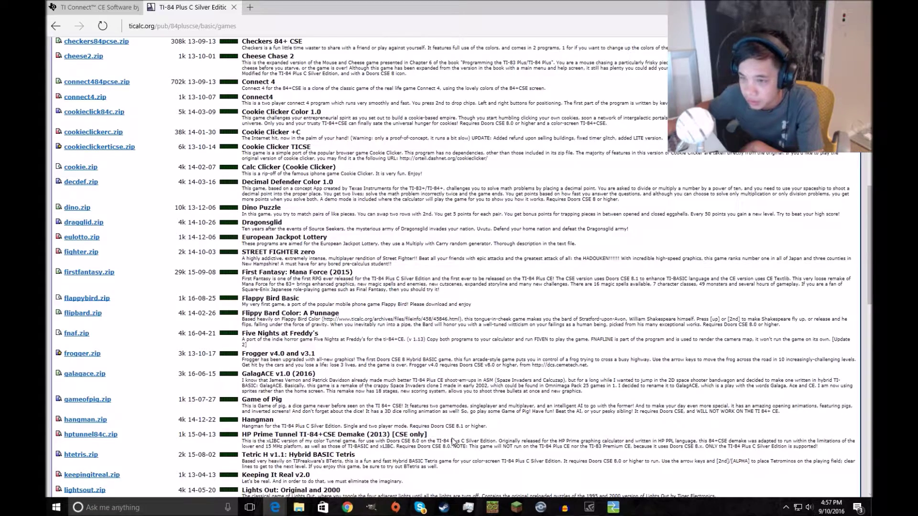
pyautogui.scroll(-4, 456, 441)
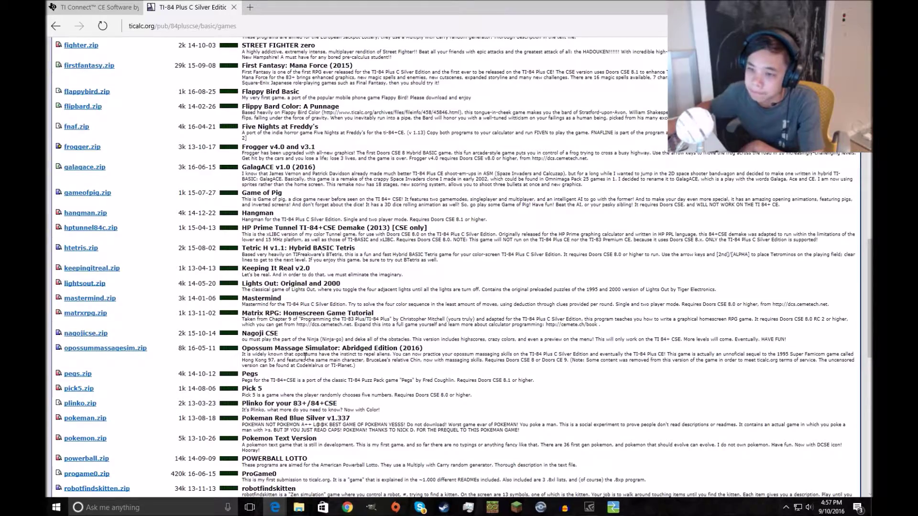
pyautogui.scroll(-1, 305, 356)
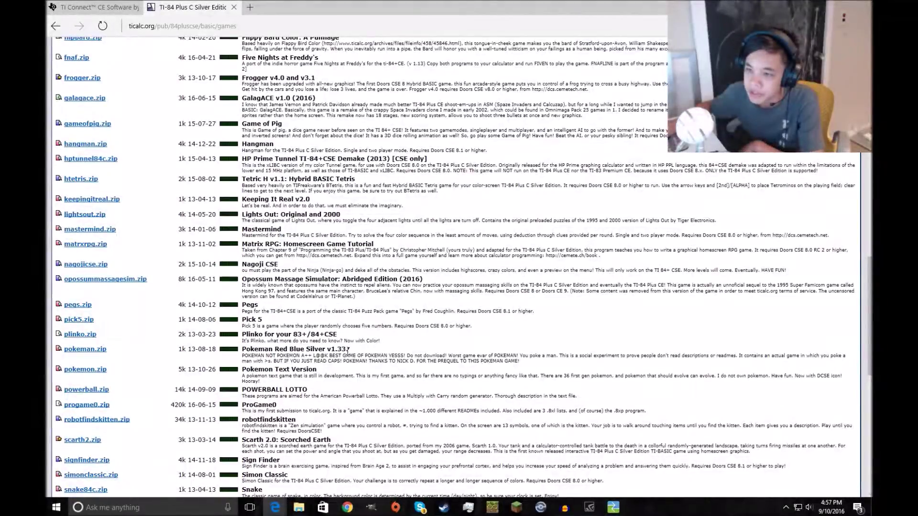
# - Download sudoku.zip from the archive and save it to the computer
pyautogui.moveTo(352, 355); pyautogui.dragTo(240, 350)
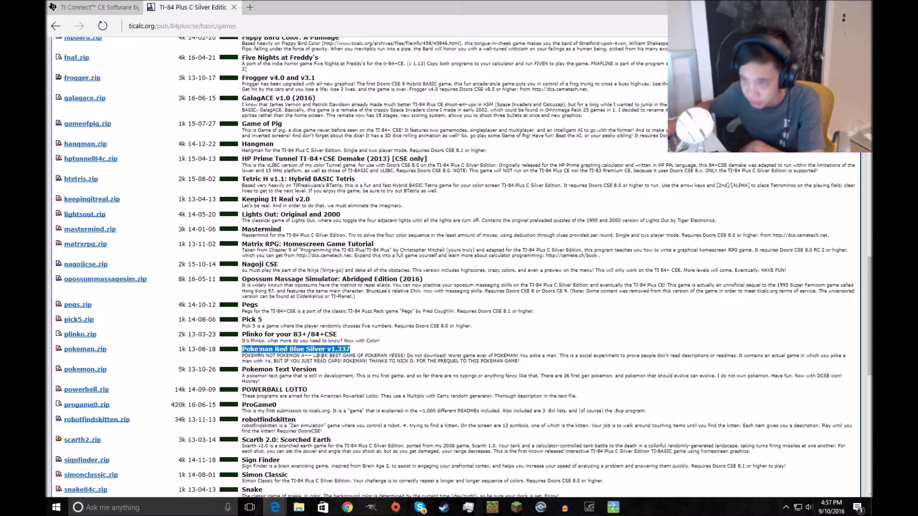
pyautogui.click(323, 348)
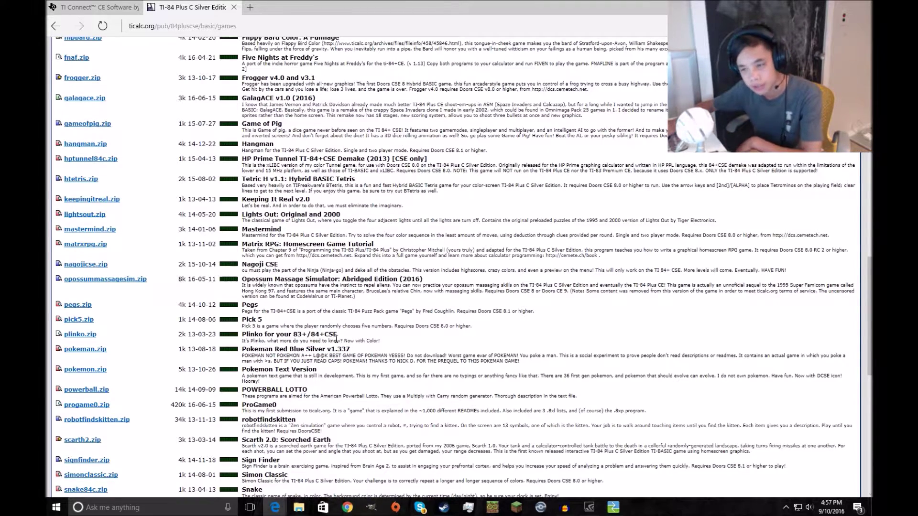
pyautogui.scroll(-1, 336, 339)
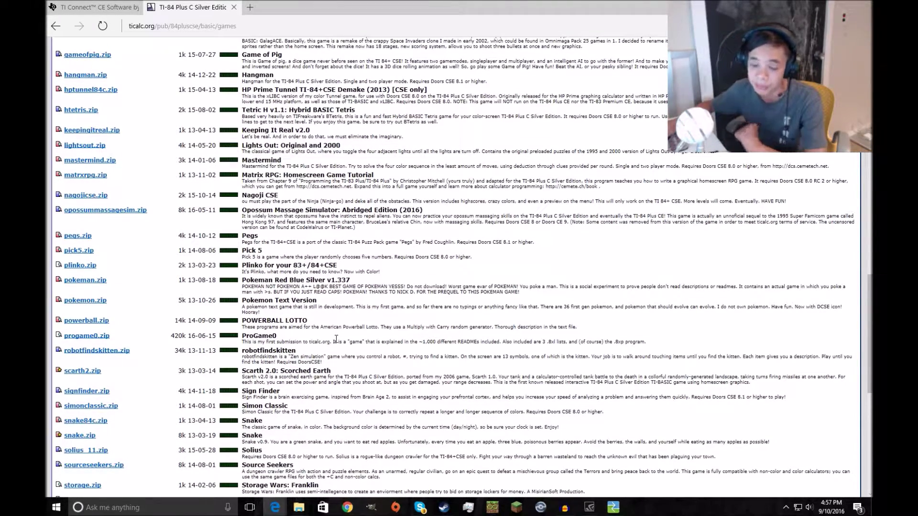
pyautogui.scroll(-2, 336, 338)
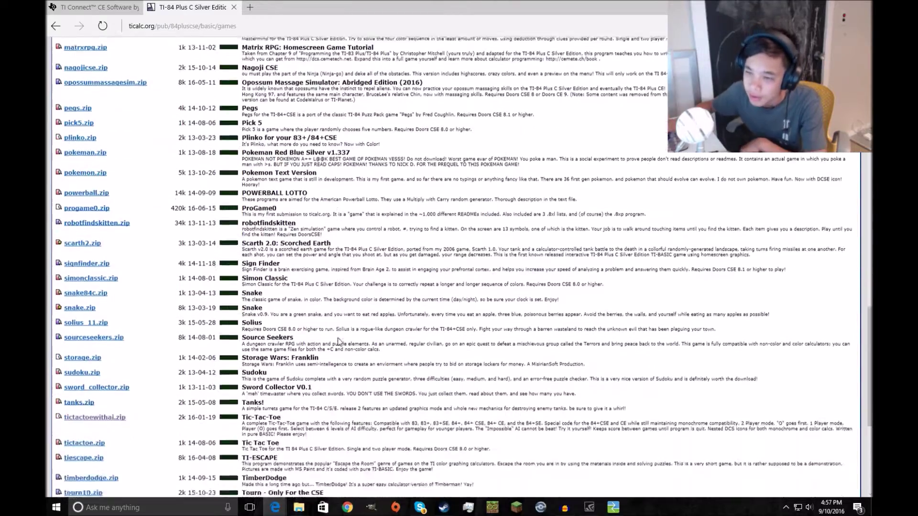
pyautogui.scroll(-1, 334, 337)
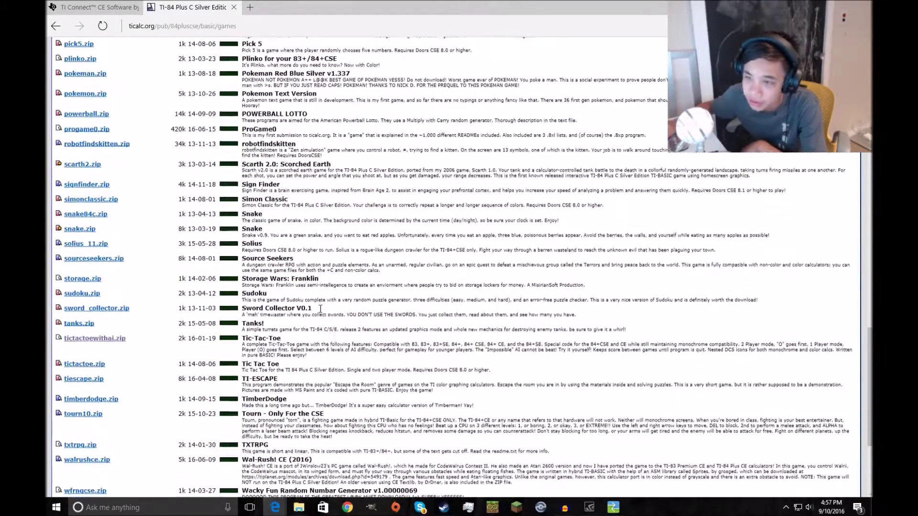
pyautogui.click(89, 294)
pyautogui.click(507, 491)
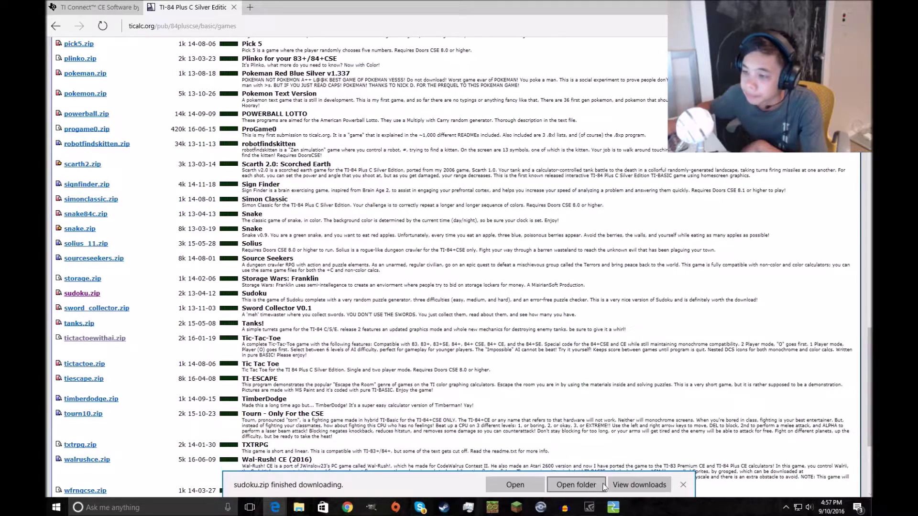
pyautogui.click(688, 488)
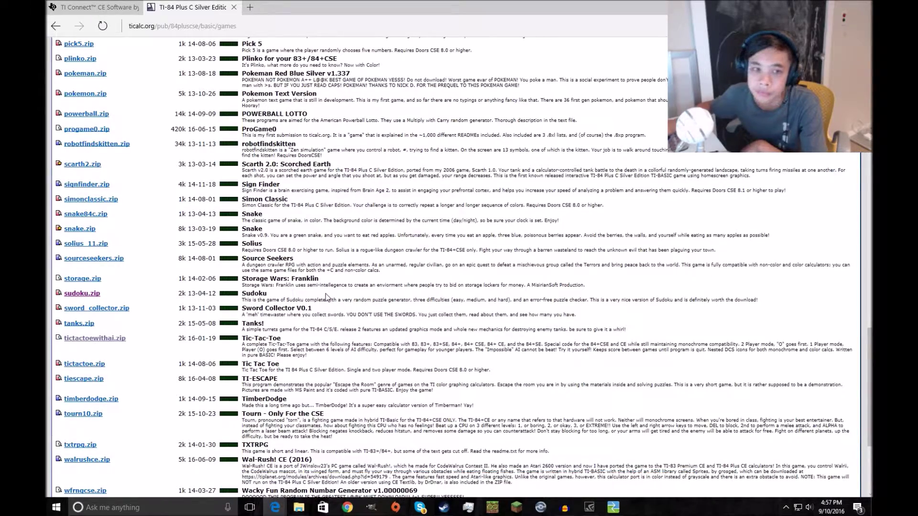
# - Scroll the archive list and try downloading tictactoewithai.zip
pyautogui.scroll(20, 326, 296)
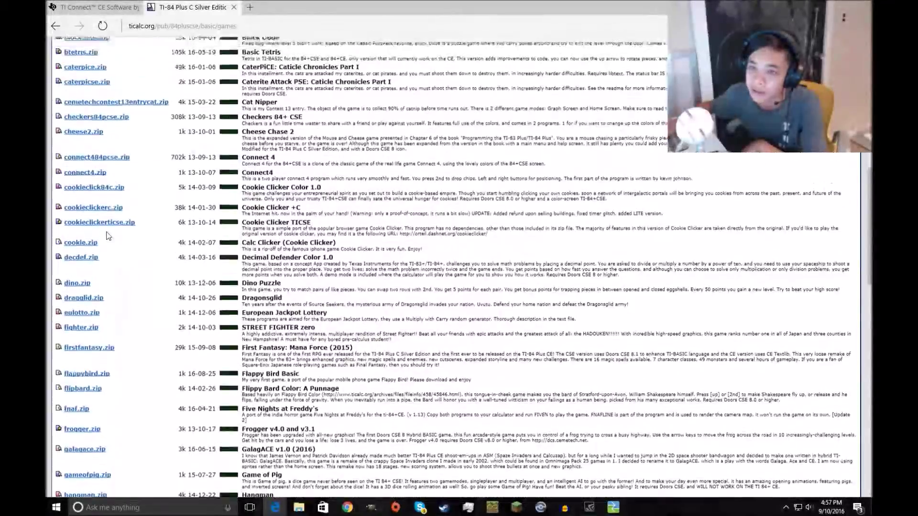
pyautogui.scroll(5, 107, 235)
pyautogui.scroll(5, 107, 246)
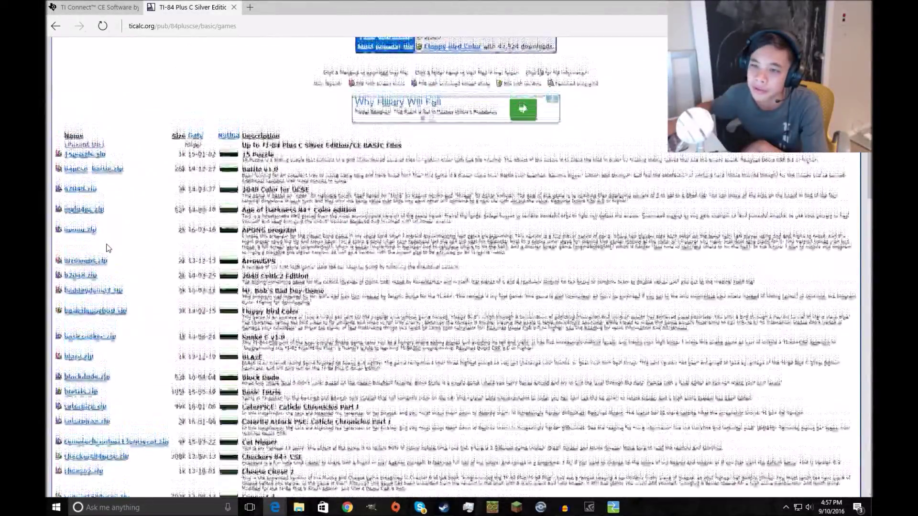
pyautogui.scroll(-12, 96, 306)
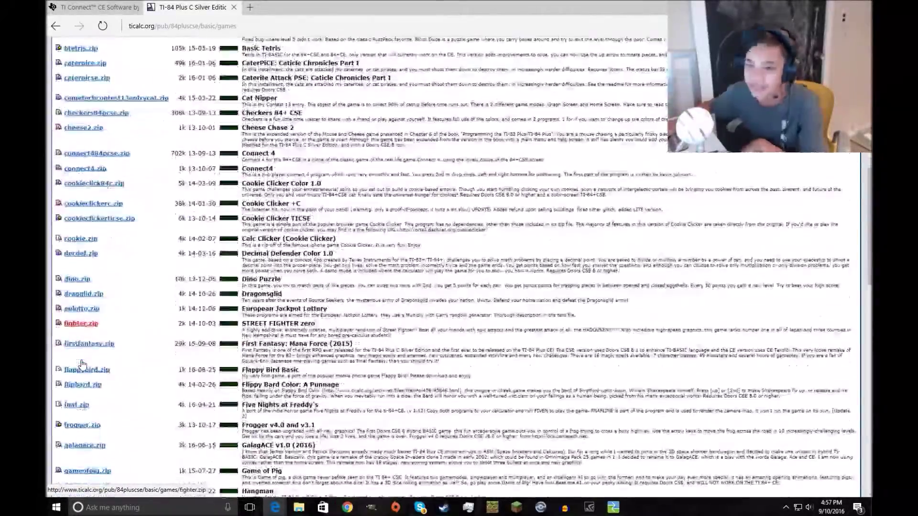
pyautogui.scroll(-3, 84, 364)
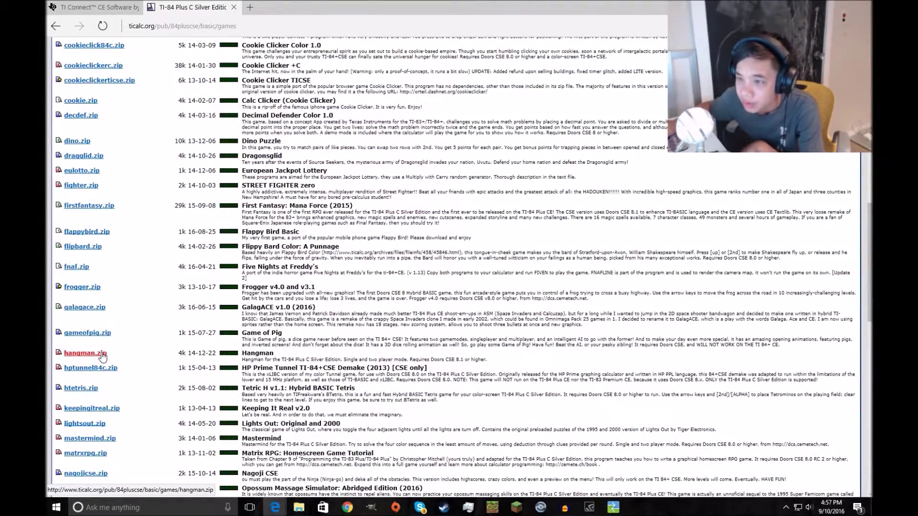
pyautogui.scroll(-4, 102, 355)
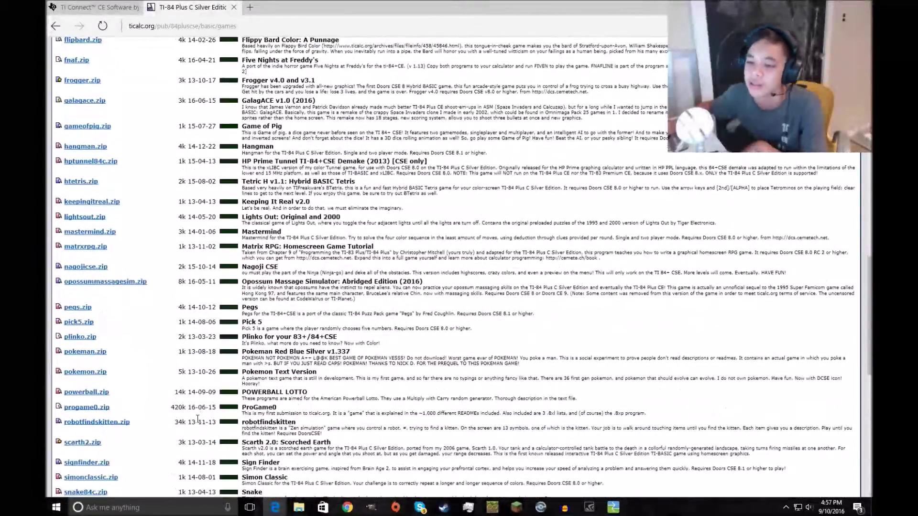
pyautogui.scroll(-3, 197, 419)
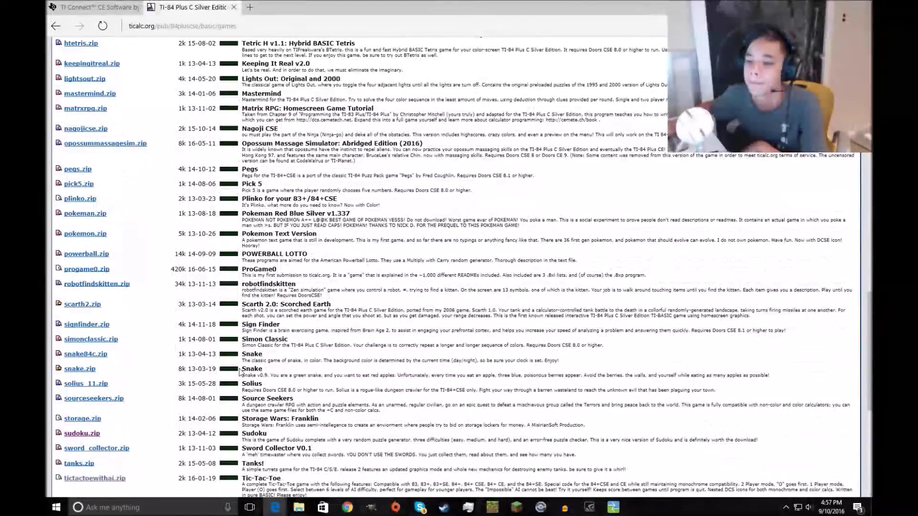
pyautogui.scroll(-2, 267, 335)
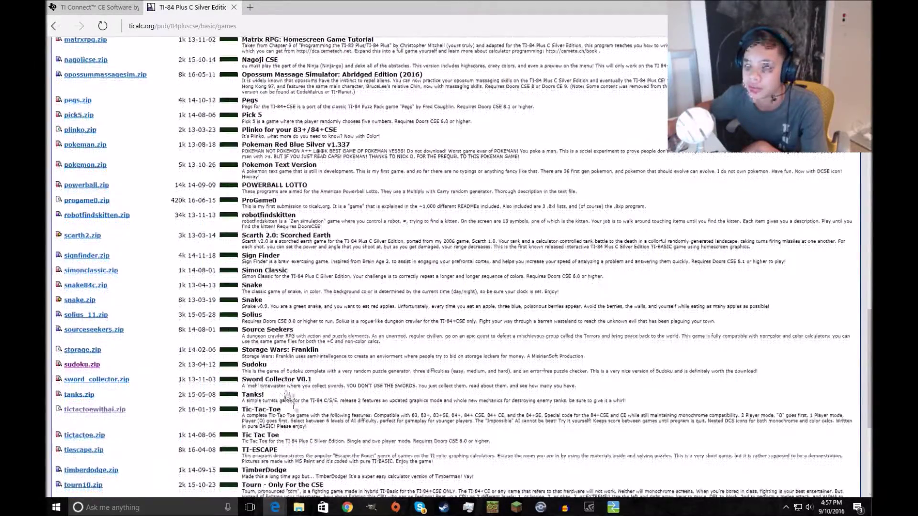
pyautogui.click(81, 414)
pyautogui.scroll(-2, 82, 414)
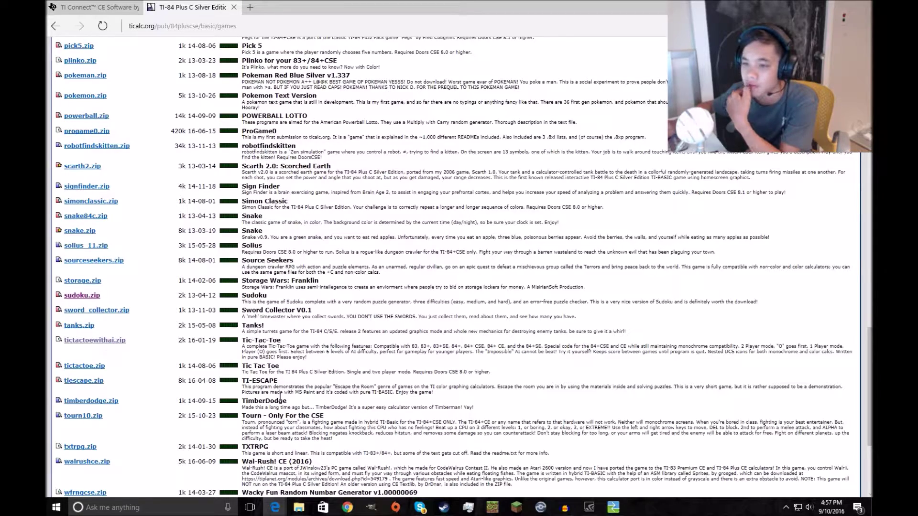
pyautogui.scroll(-3, 317, 412)
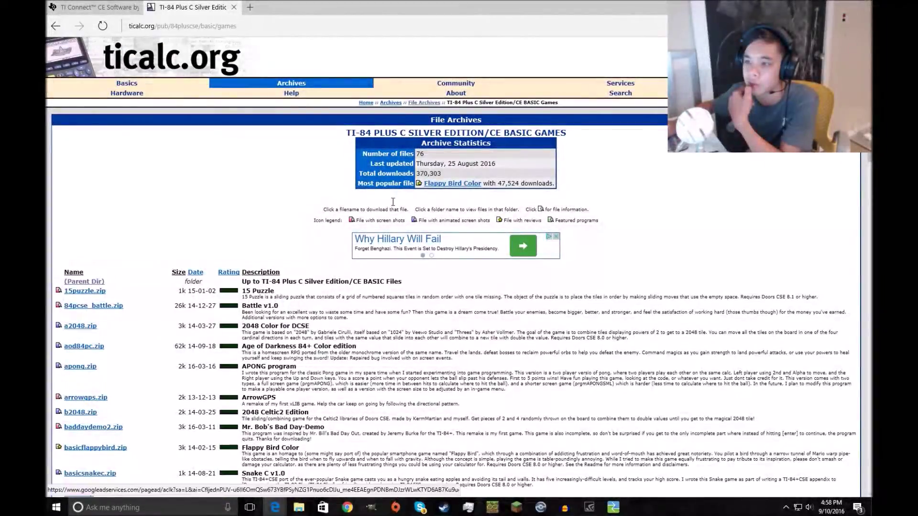
# - Search 'Pac man TI 84 + ce' in a new tab and open ticalc.org's Flash Games archive
pyautogui.click(249, 7)
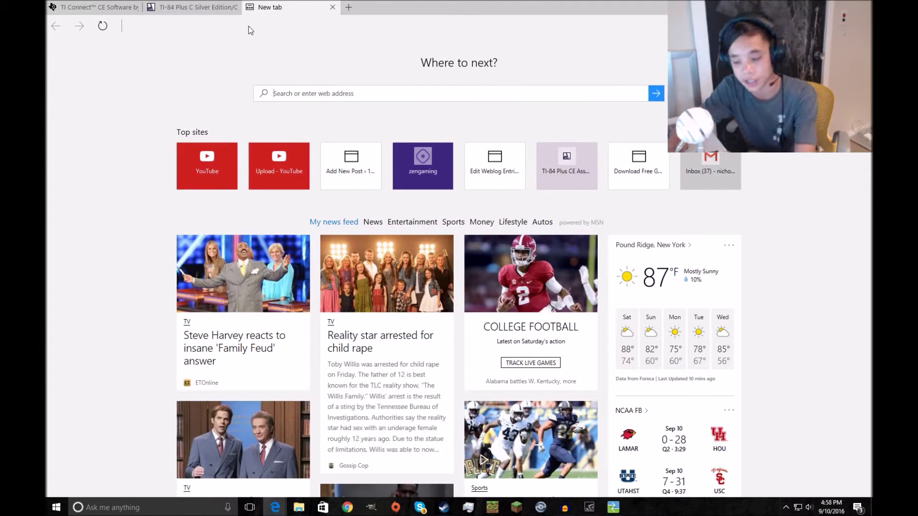
pyautogui.write('Pac man')
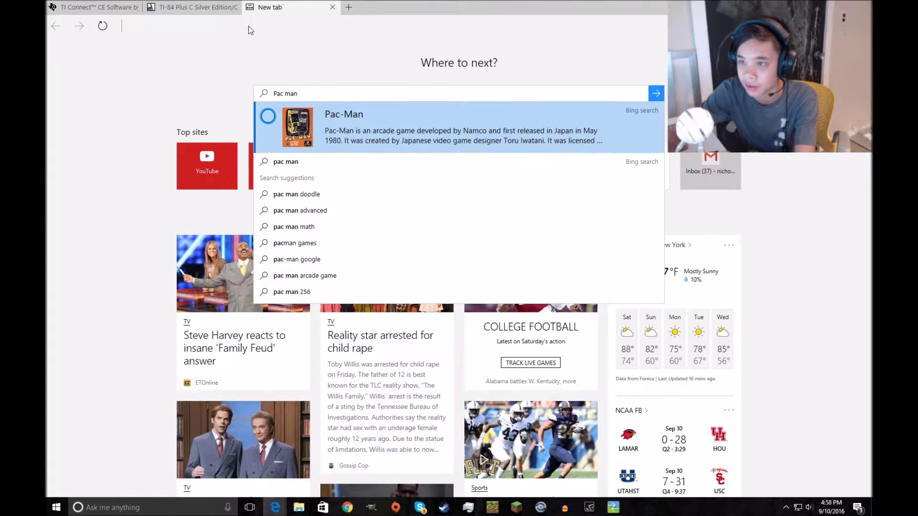
pyautogui.write(' TI 84 + ce')
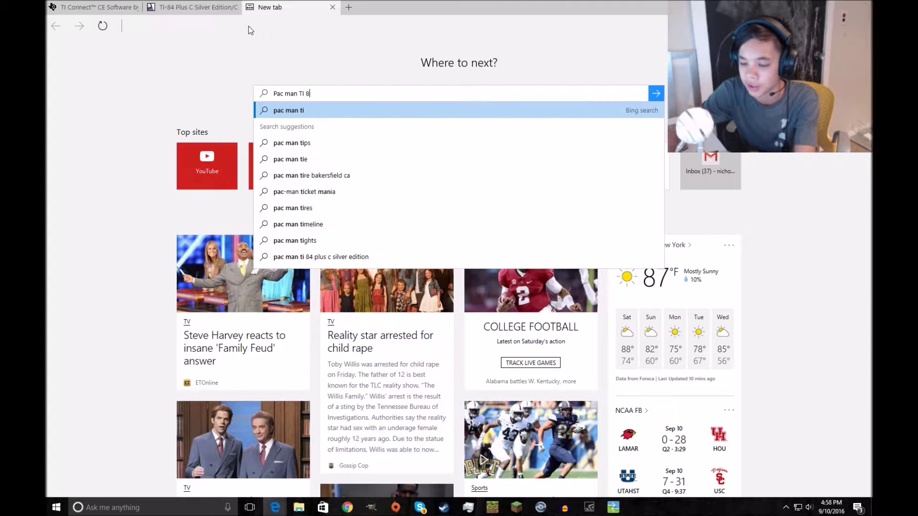
pyautogui.press('Return')
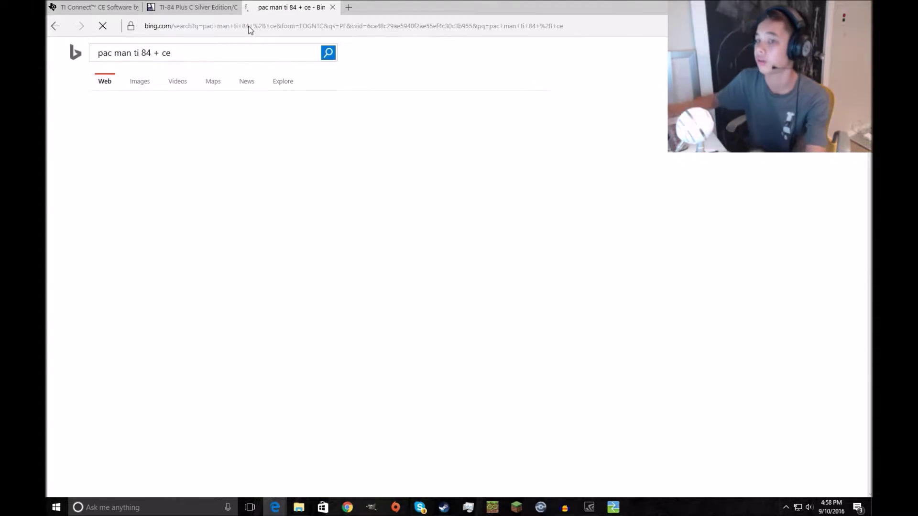
pyautogui.click(205, 123)
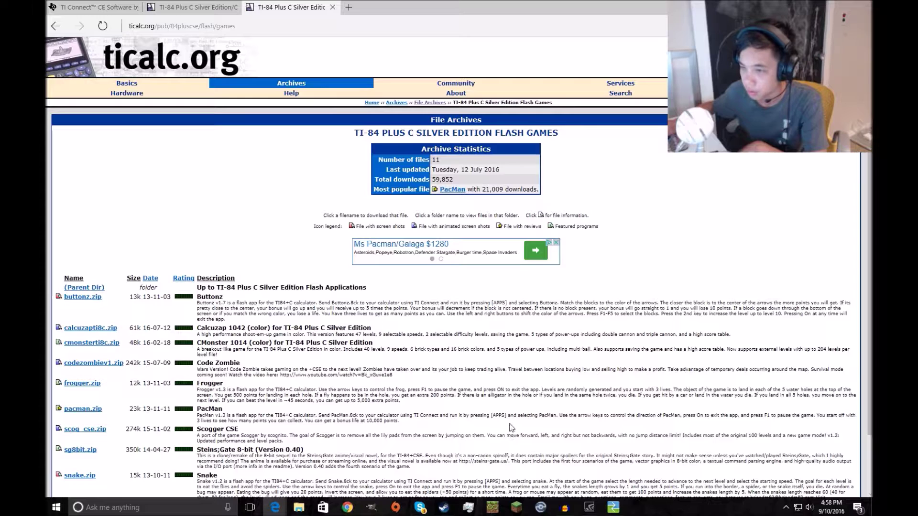
pyautogui.scroll(-2, 382, 422)
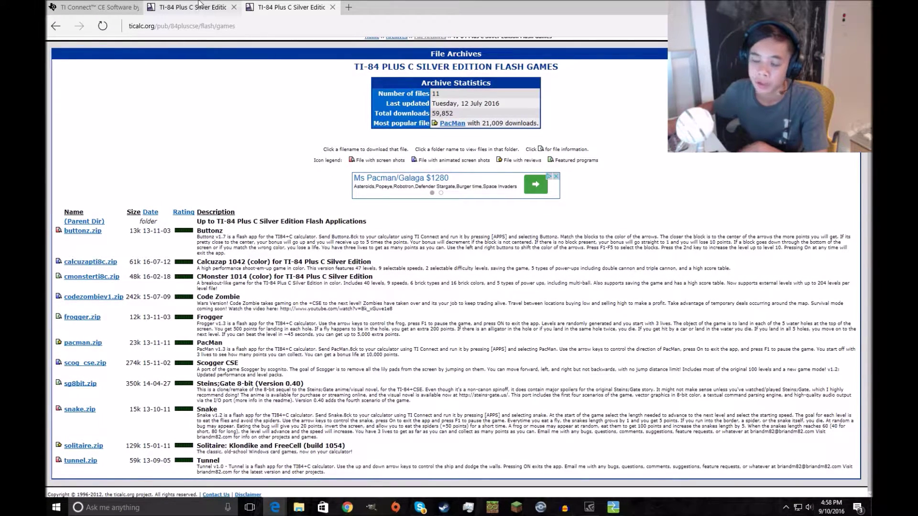
pyautogui.moveTo(200, 4)
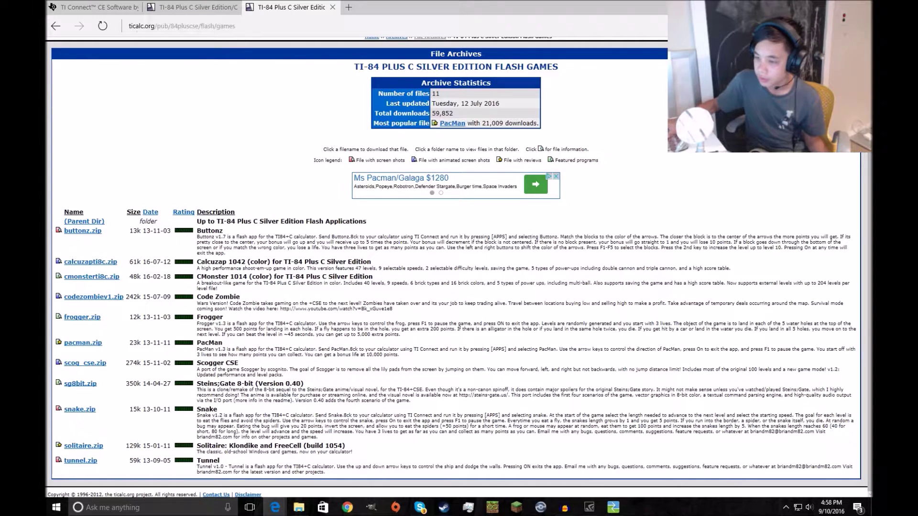
# - Back in TI Connect CE, scroll Calculator Explorer's file list and select ATETRIS
pyautogui.click(613, 507)
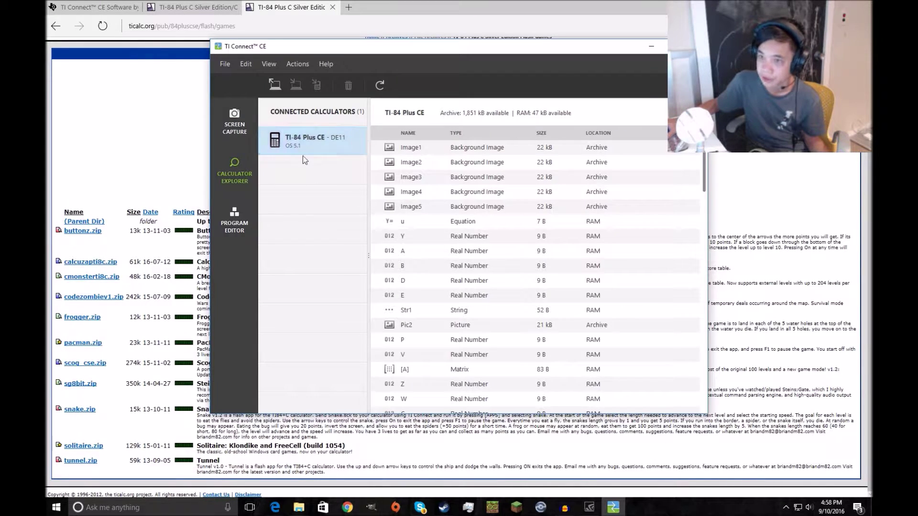
pyautogui.scroll(-15, 498, 226)
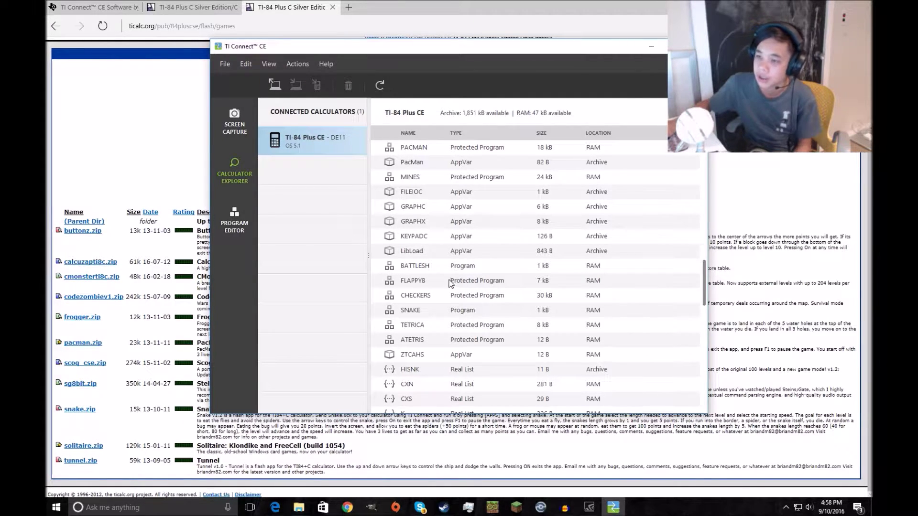
pyautogui.scroll(-8, 451, 304)
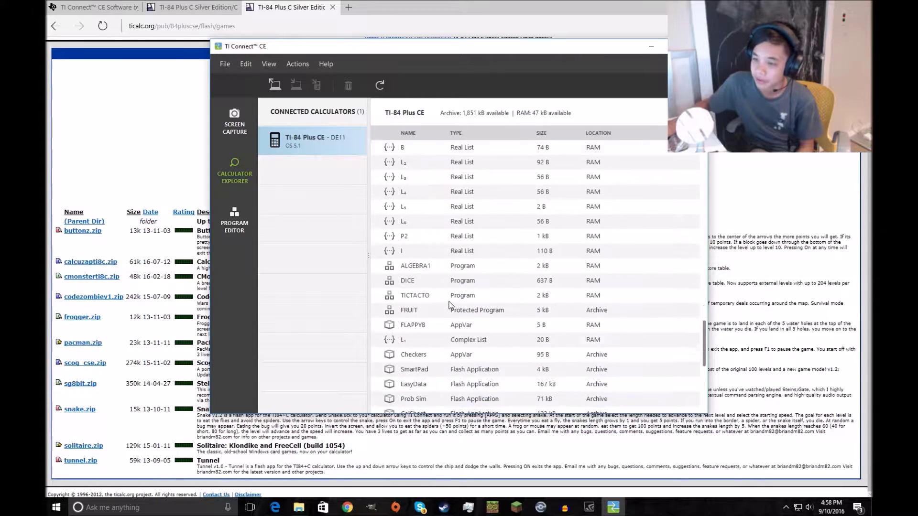
pyautogui.scroll(-5, 430, 336)
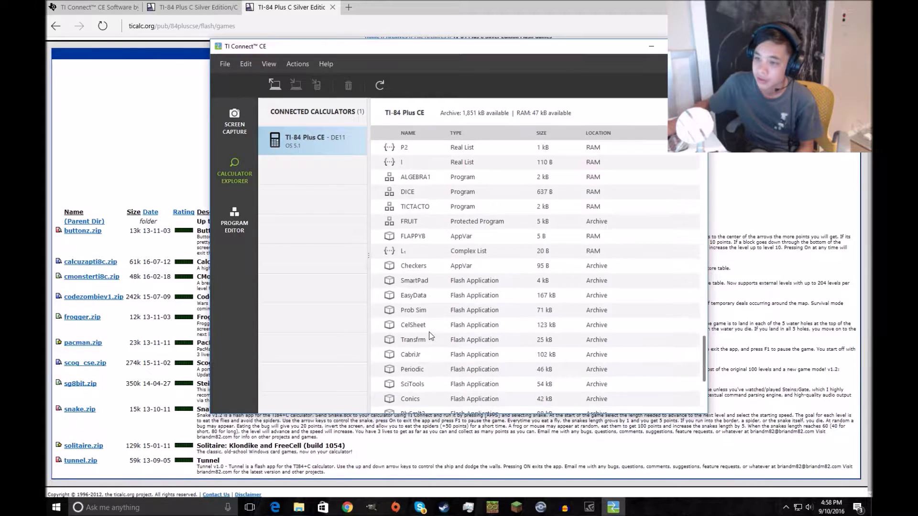
pyautogui.scroll(-2, 430, 336)
pyautogui.scroll(7, 430, 336)
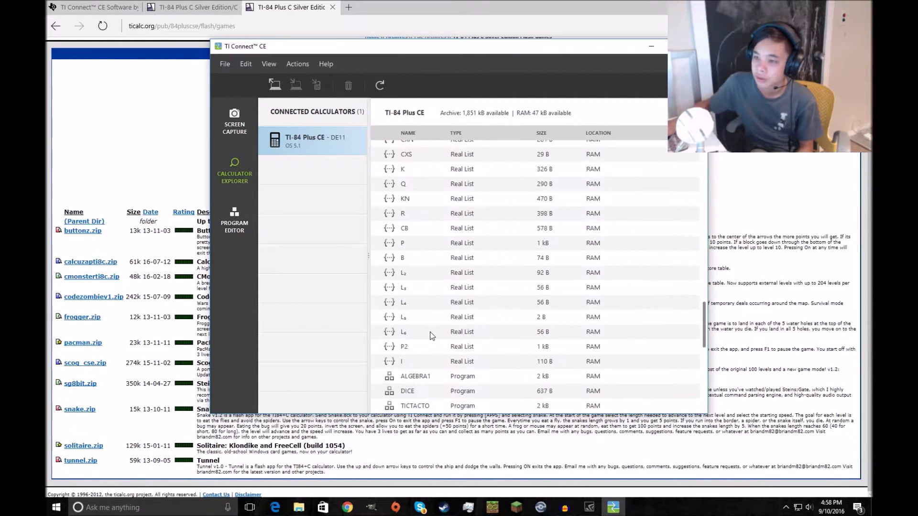
pyautogui.scroll(10, 432, 334)
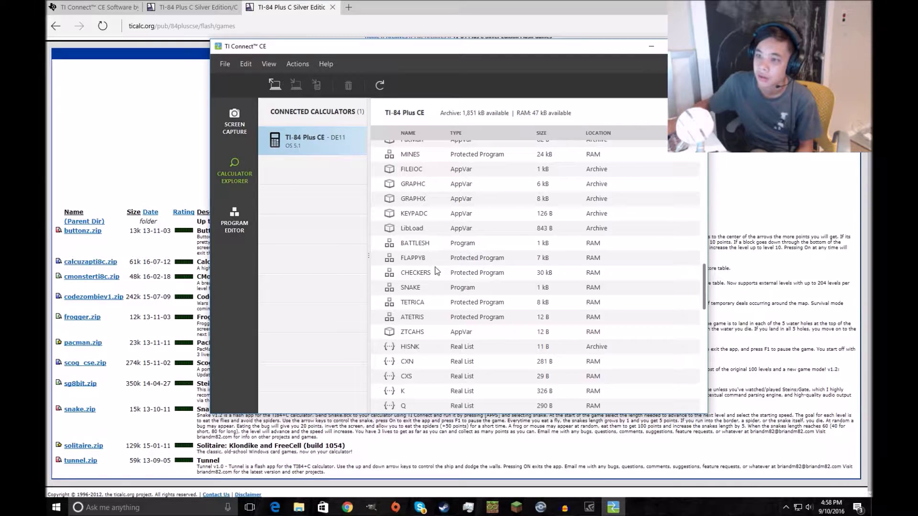
pyautogui.scroll(1, 438, 292)
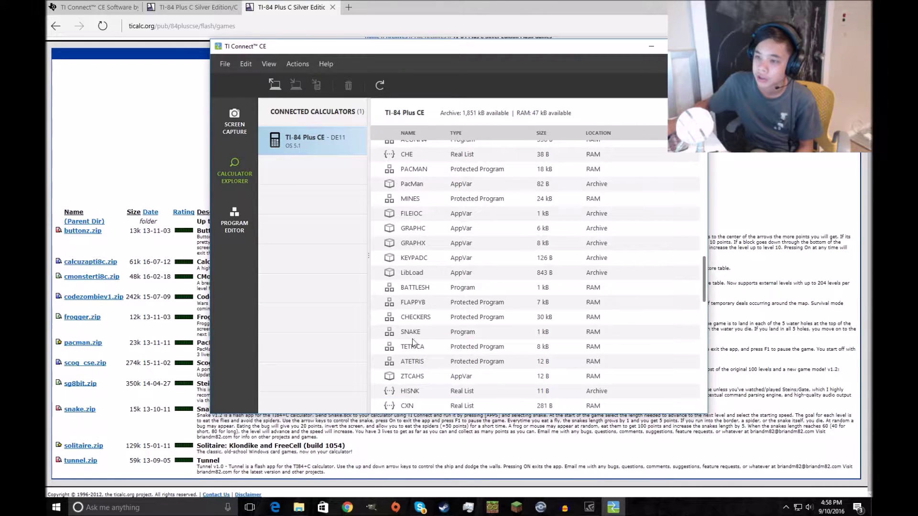
pyautogui.click(426, 364)
# - Save ATETRIS and TETRICA from the calculator into the Downloads folder
pyautogui.click(296, 85)
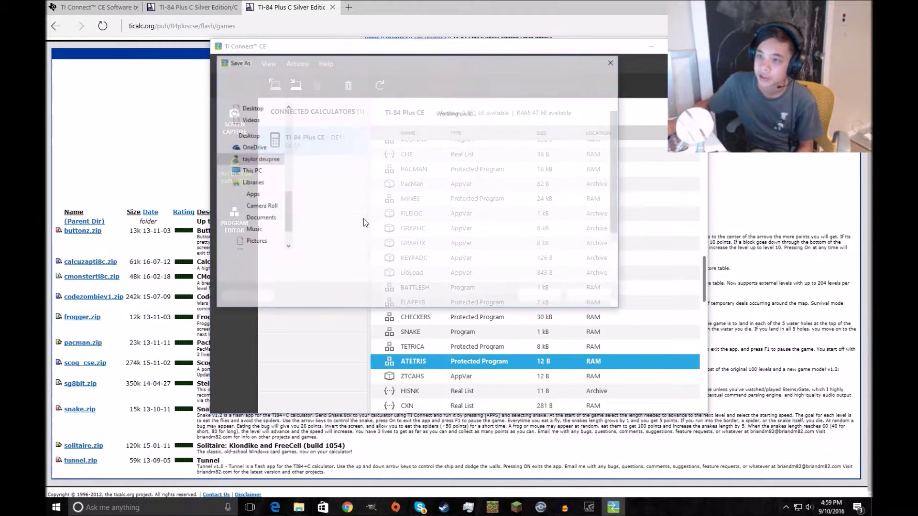
pyautogui.scroll(5, 246, 140)
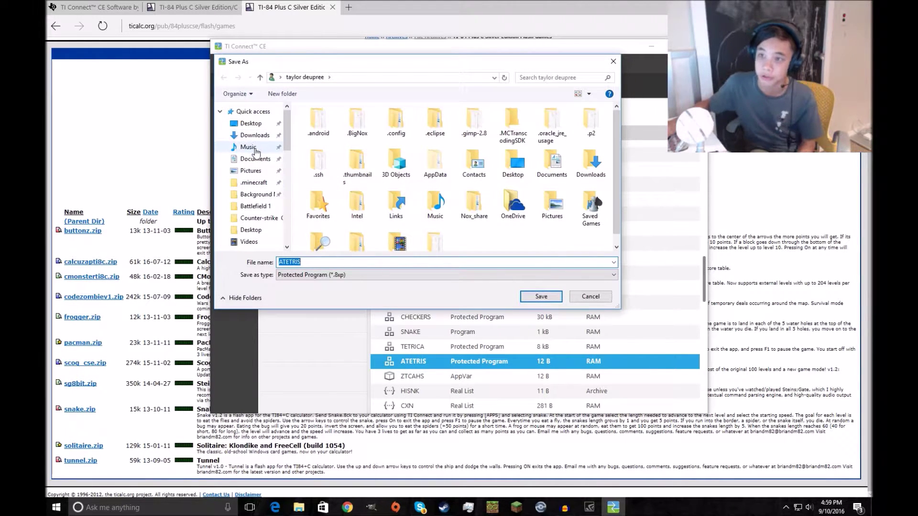
pyautogui.click(254, 136)
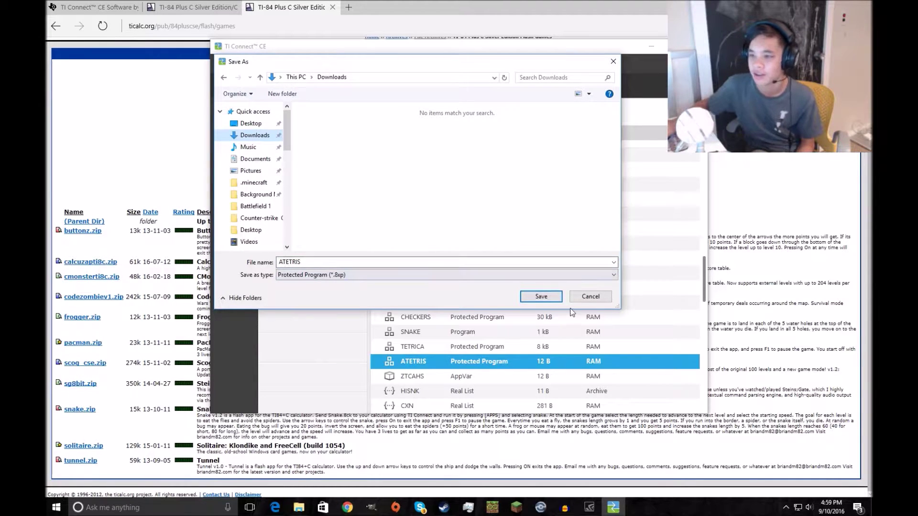
pyautogui.click(530, 297)
pyautogui.click(419, 348)
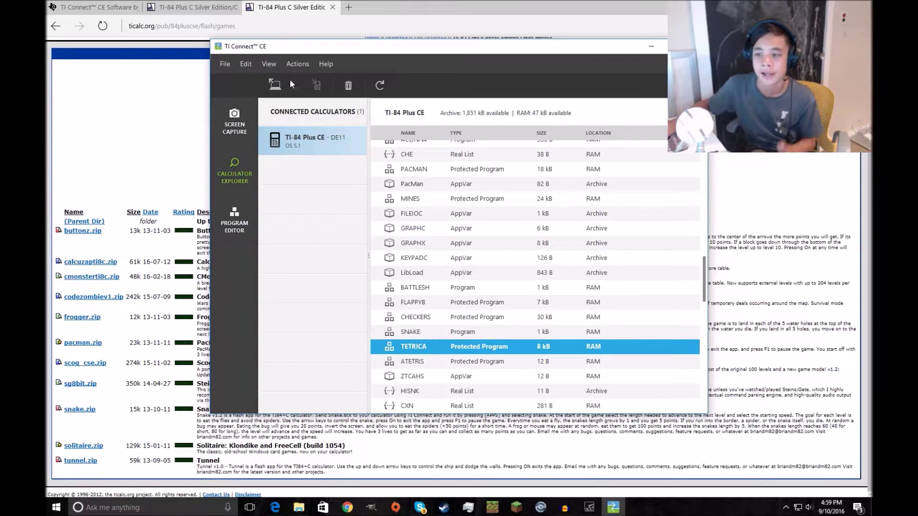
pyautogui.click(293, 84)
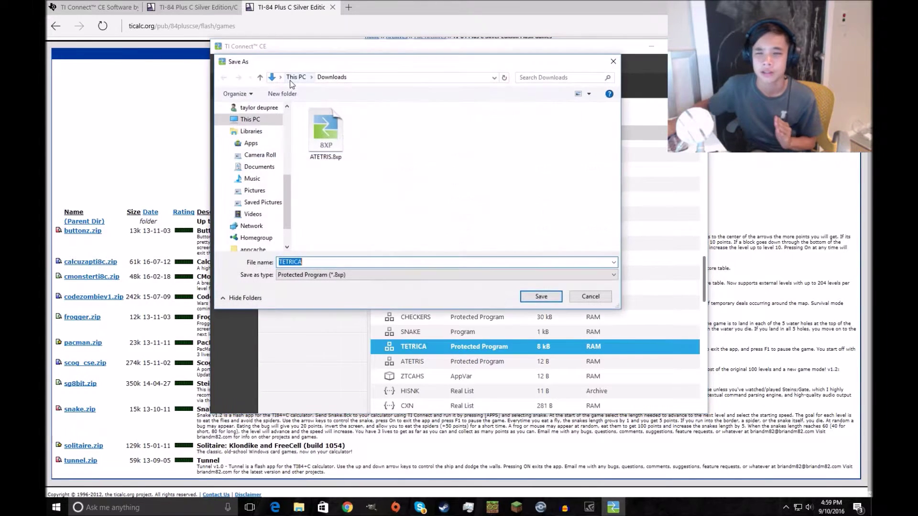
pyautogui.click(540, 297)
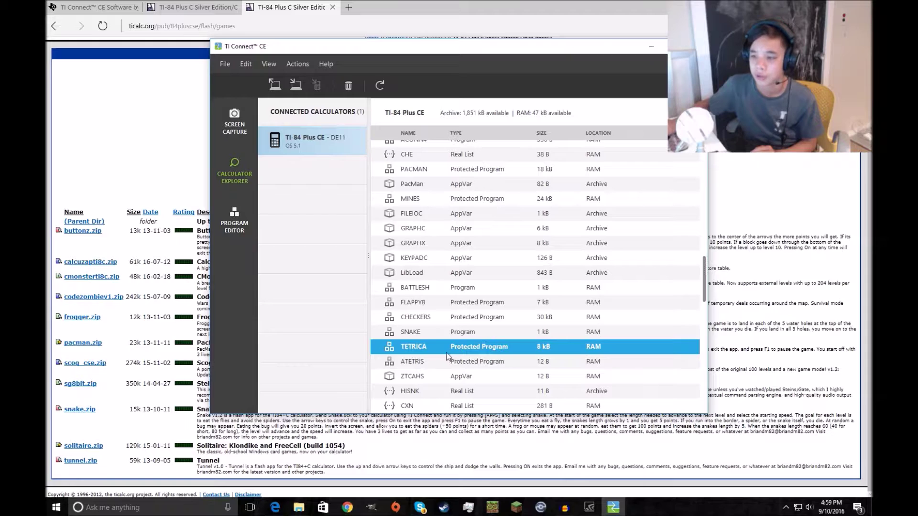
# - Save FLAPPYB and PACMAN into Downloads as well, then open File Explorer
pyautogui.scroll(1, 432, 365)
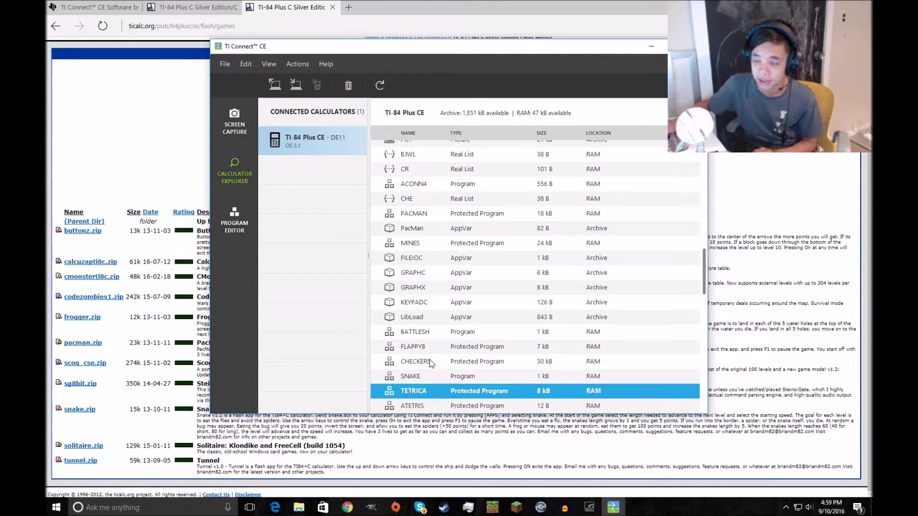
pyautogui.click(429, 352)
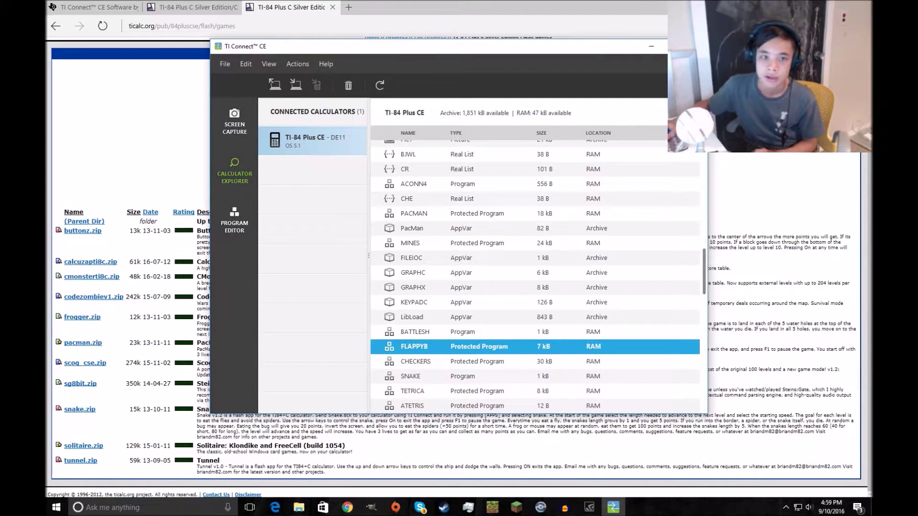
pyautogui.click(296, 85)
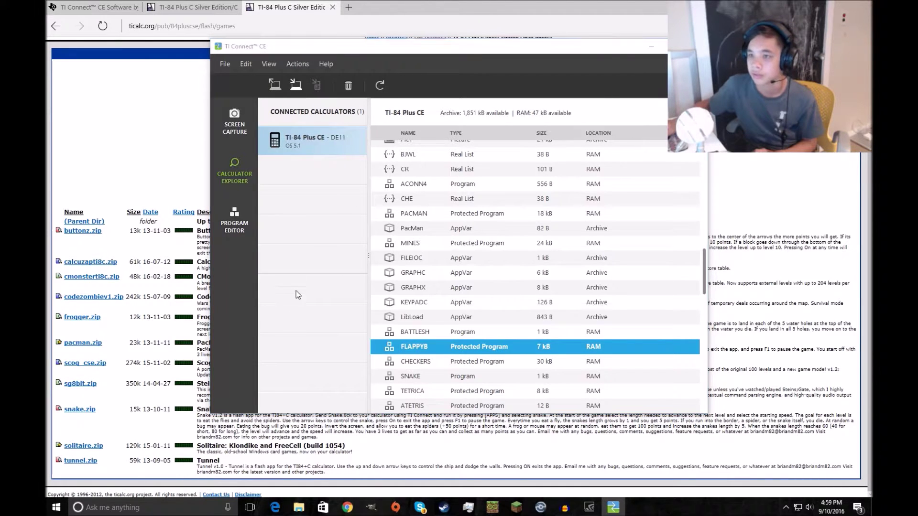
pyautogui.click(548, 298)
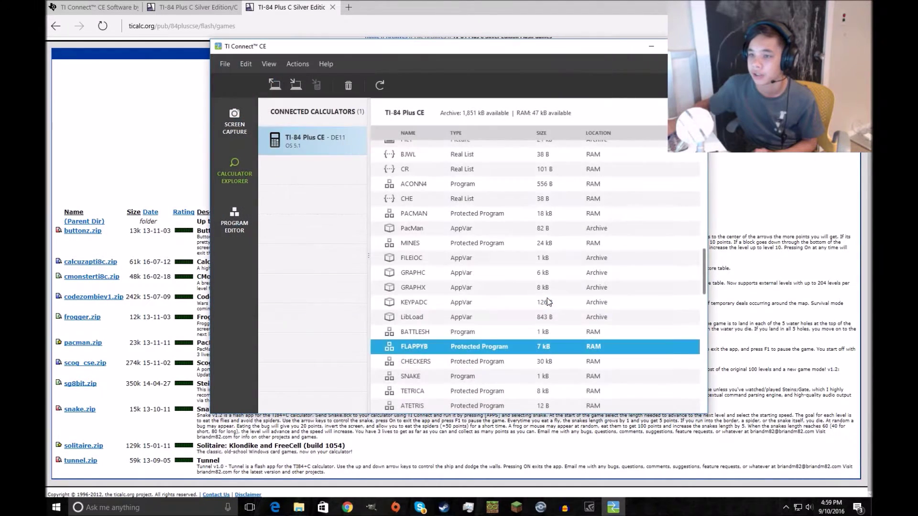
pyautogui.scroll(1, 549, 301)
pyautogui.click(487, 258)
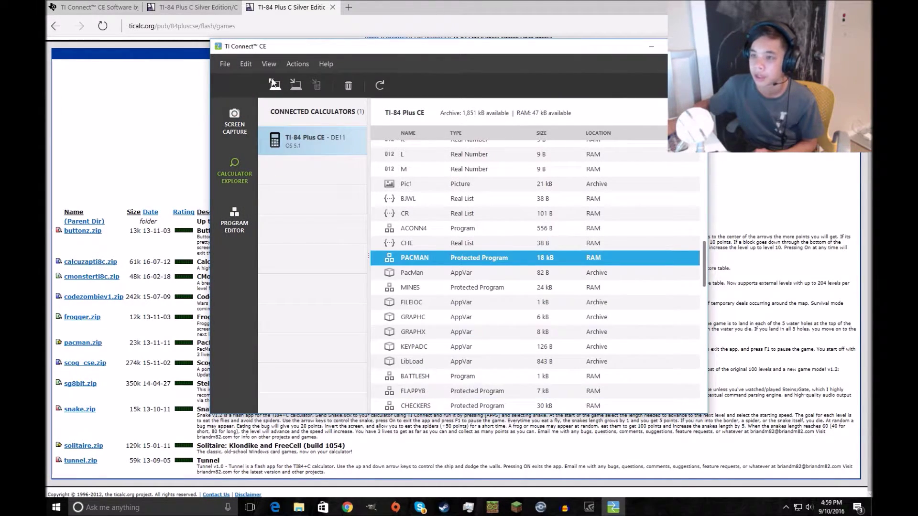
pyautogui.click(296, 86)
pyautogui.click(539, 297)
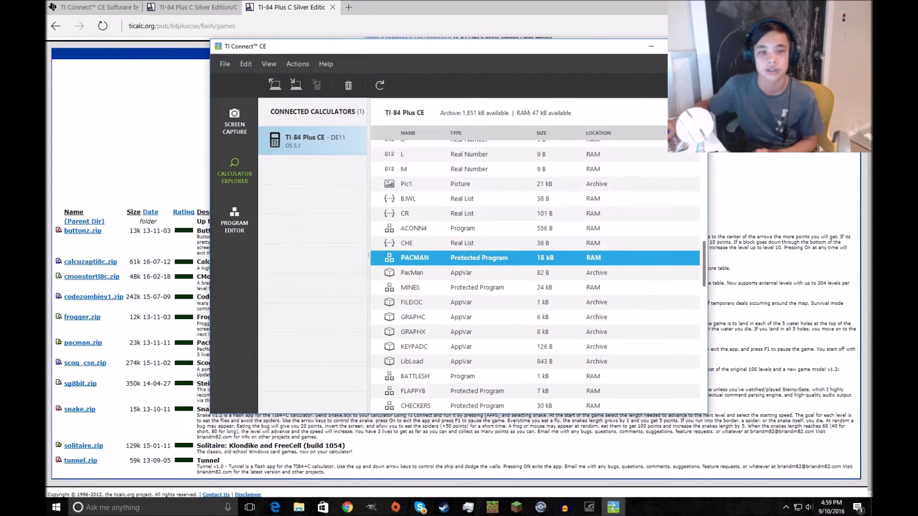
pyautogui.press('super+e')
# - Move the Downloads window aside and open sudoku.zip in WinRAR
pyautogui.moveTo(394, 155); pyautogui.dragTo(476, 160)
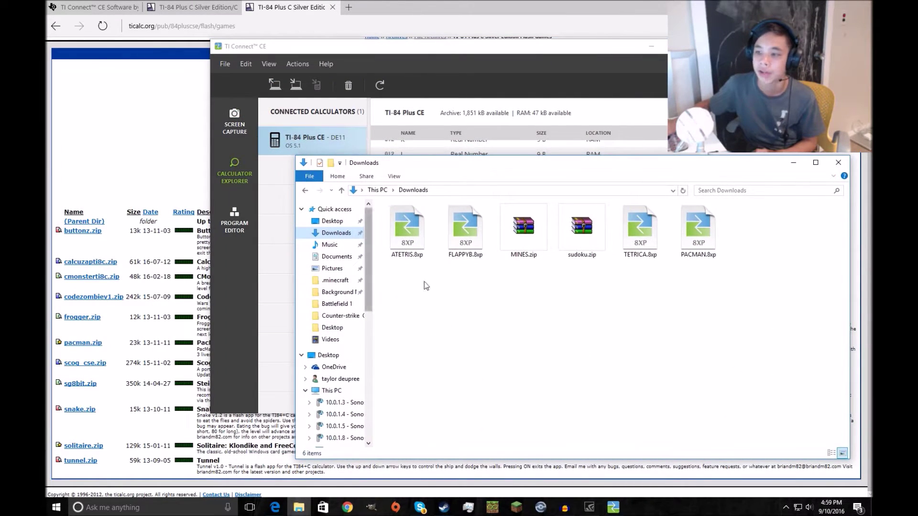
pyautogui.click(531, 240)
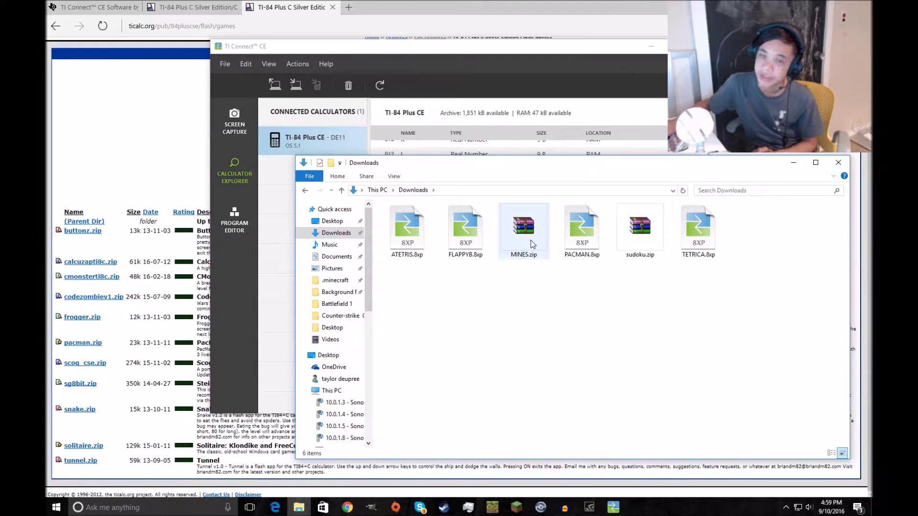
pyautogui.doubleClick(639, 225)
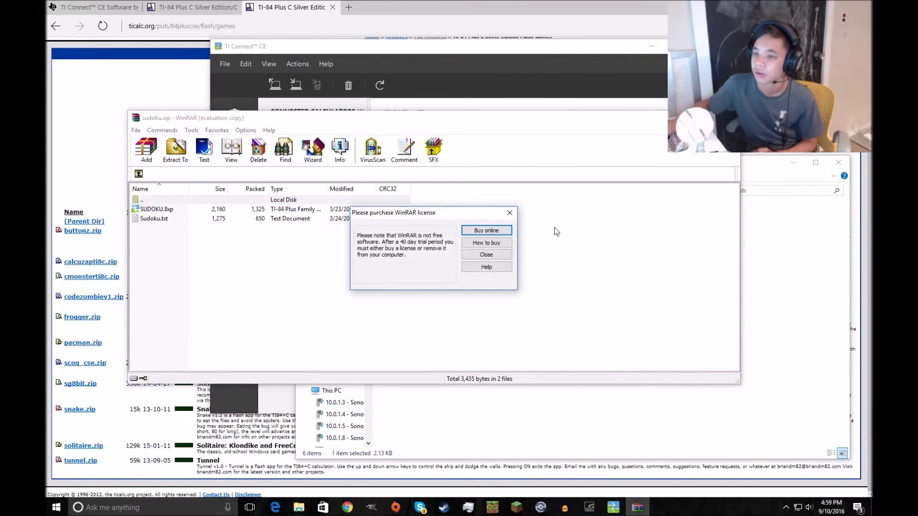
# - Drag SUDOKU.8xp out of sudoku.zip into the Downloads folder, then close the archive
pyautogui.click(510, 212)
pyautogui.click(298, 507)
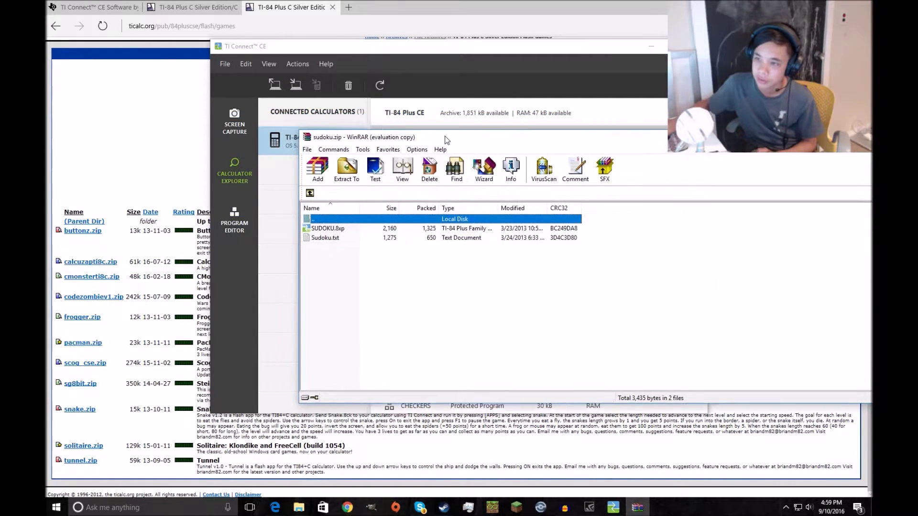
pyautogui.click(373, 236)
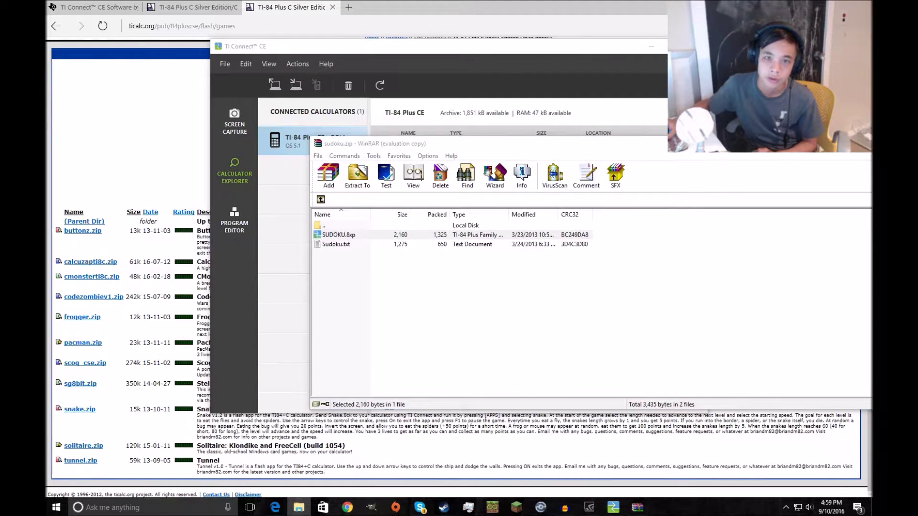
pyautogui.moveTo(477, 146); pyautogui.dragTo(479, 145)
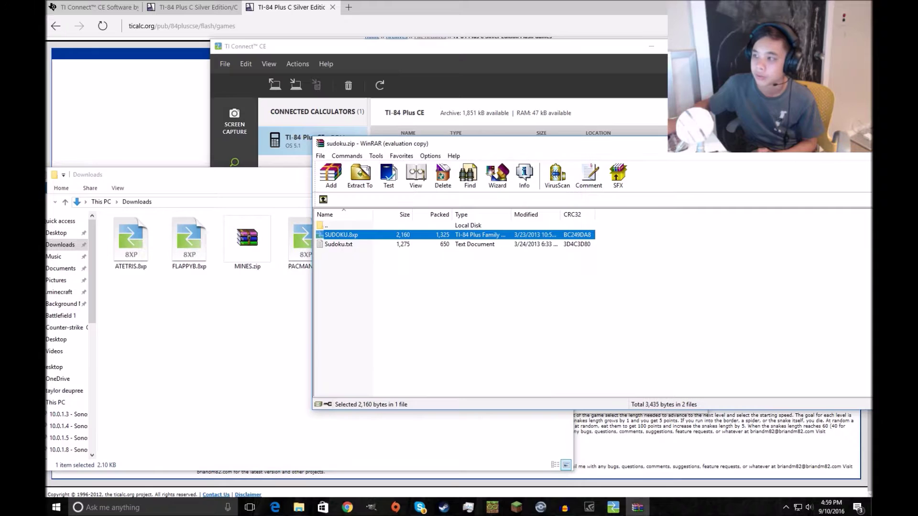
pyautogui.press('Escape')
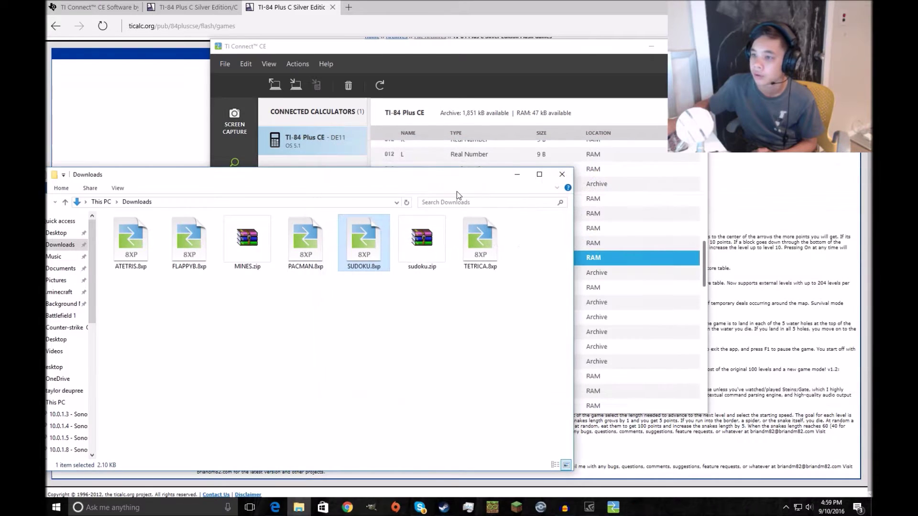
# - Choose SUDOKU.8xp from Downloads and send it to the connected TI-84 Plus CE
pyautogui.click(292, 89)
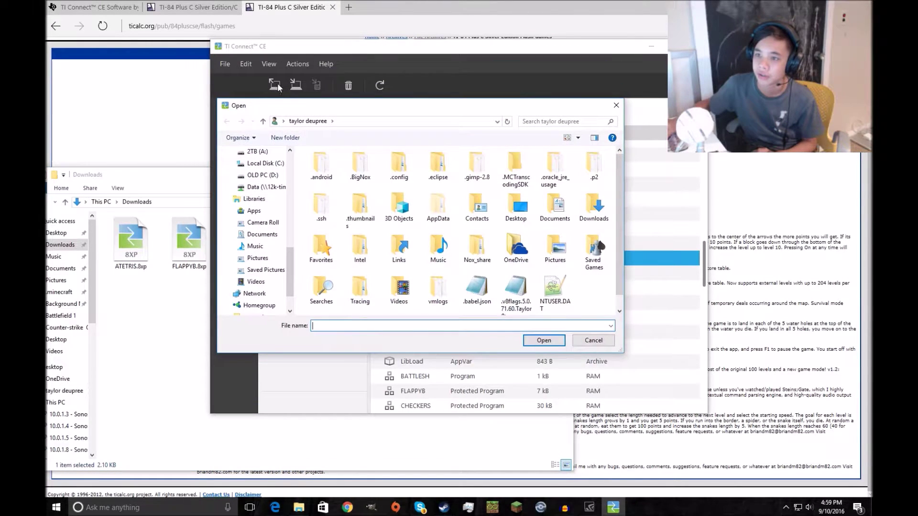
pyautogui.scroll(10, 259, 182)
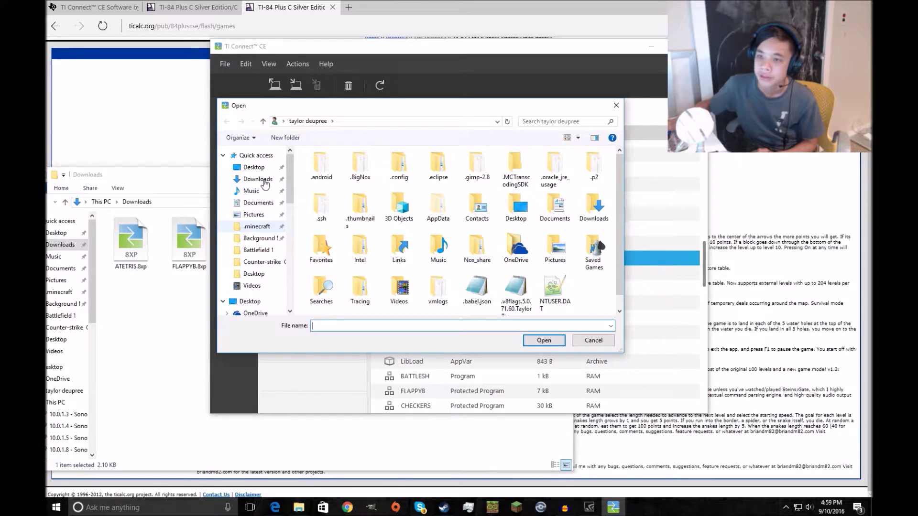
pyautogui.click(258, 179)
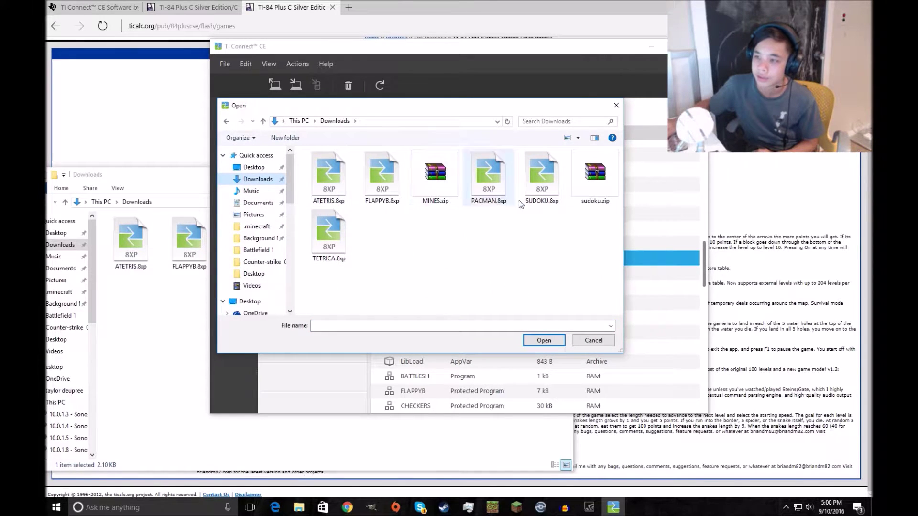
pyautogui.click(529, 180)
pyautogui.click(548, 341)
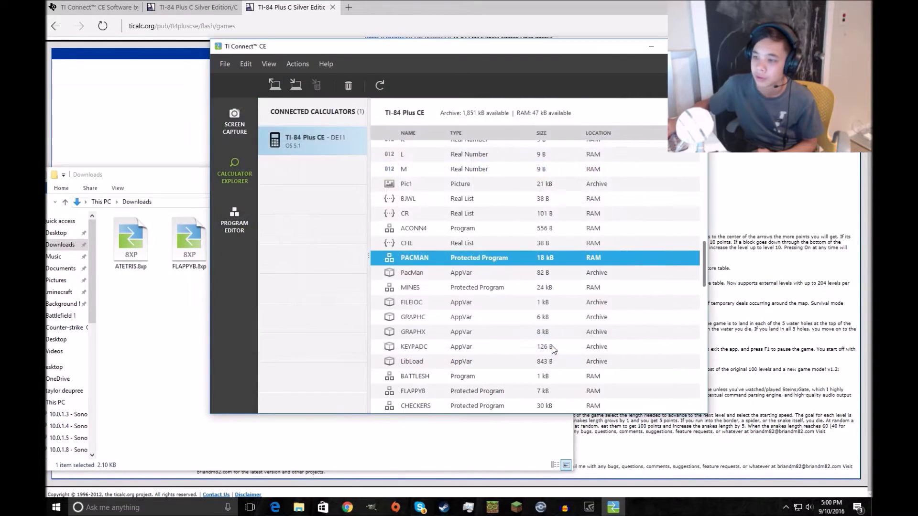
pyautogui.click(594, 322)
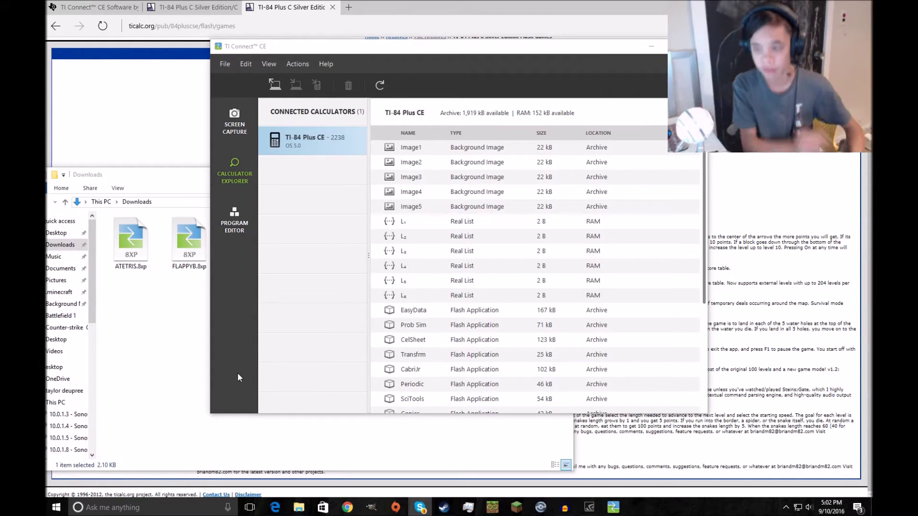
# - Send ATETRIS.8xp from Downloads to the calculator
pyautogui.scroll(-5, 411, 301)
pyautogui.scroll(5, 421, 303)
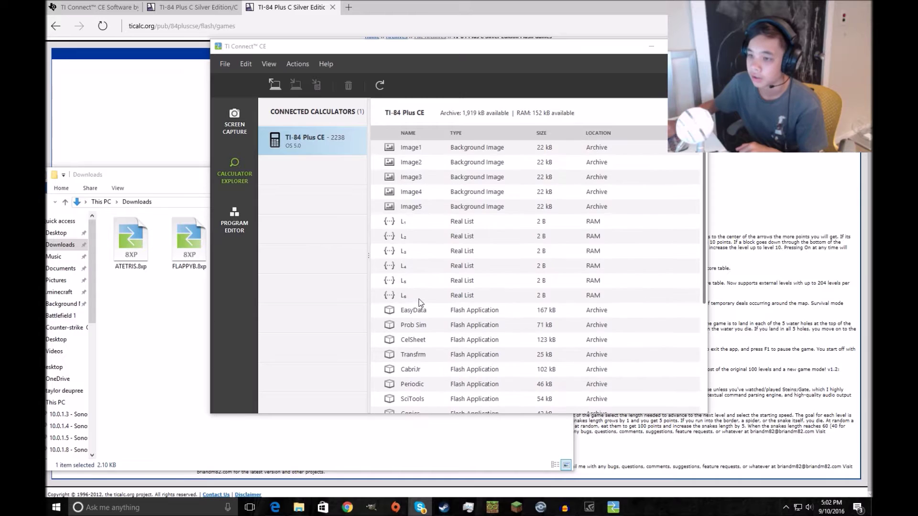
pyautogui.scroll(-1, 421, 303)
pyautogui.scroll(1, 421, 303)
pyautogui.scroll(-4, 421, 302)
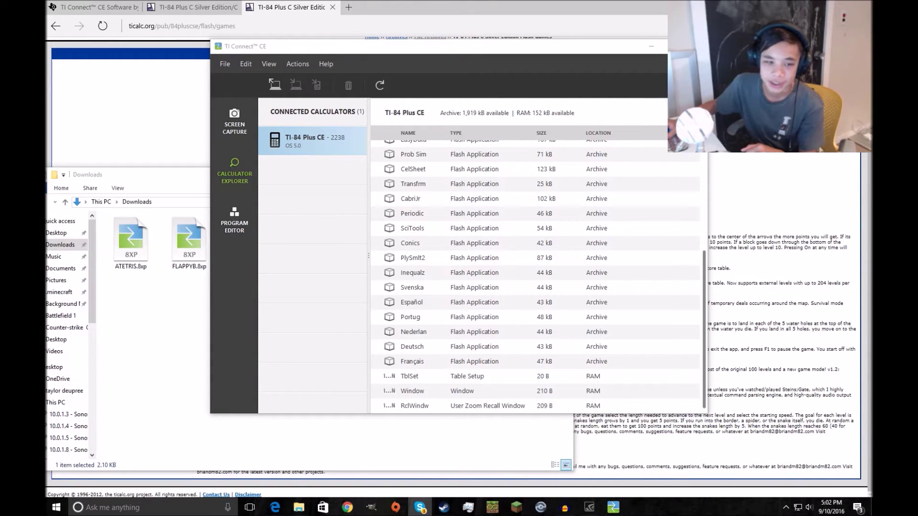
pyautogui.click(281, 80)
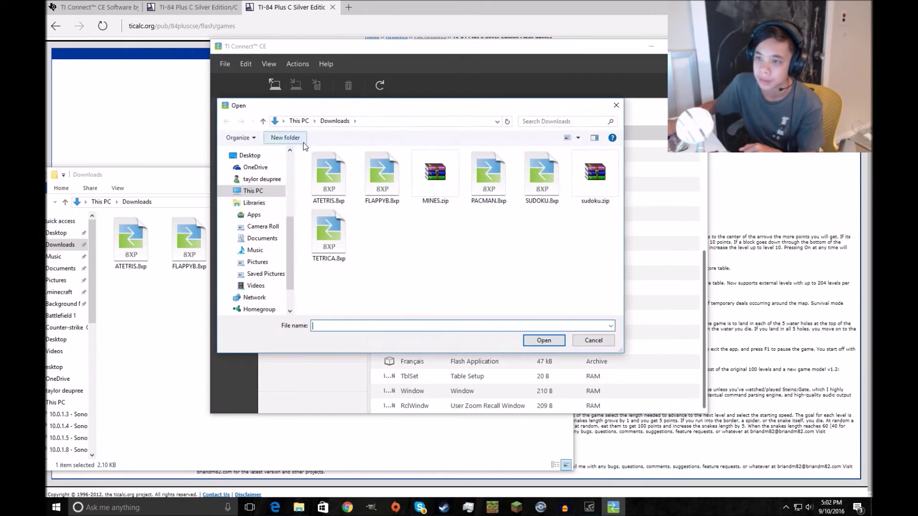
pyautogui.doubleClick(337, 197)
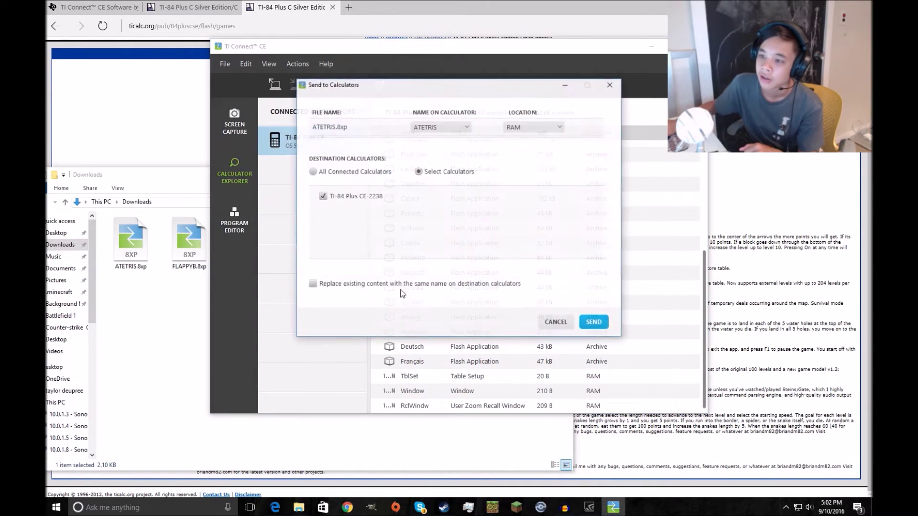
pyautogui.press('Return')
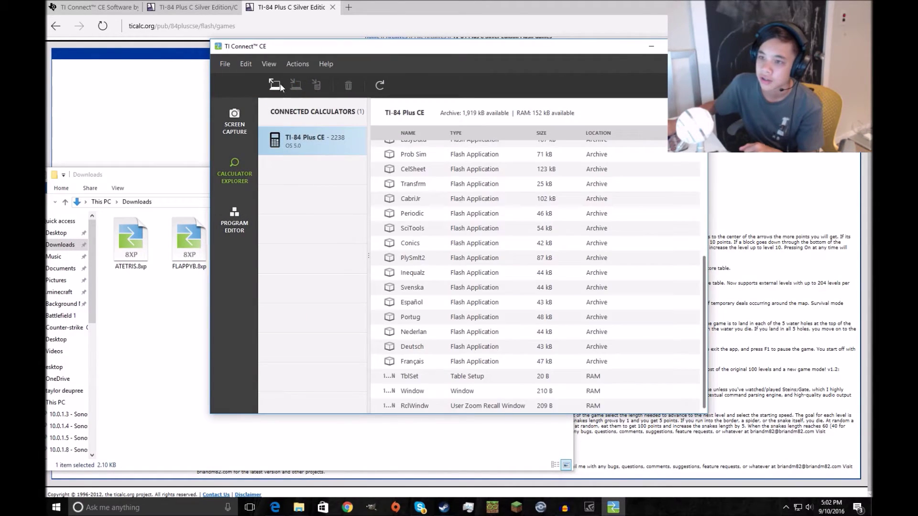
# - Send FLAPPYB.8xp and PACMAN.8xp to the calculator
pyautogui.click(280, 83)
pyautogui.doubleClick(382, 173)
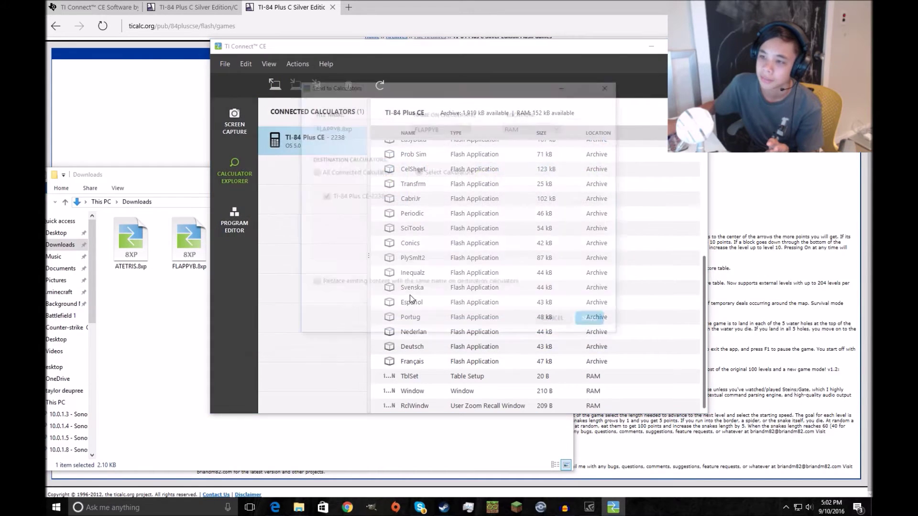
pyautogui.click(595, 322)
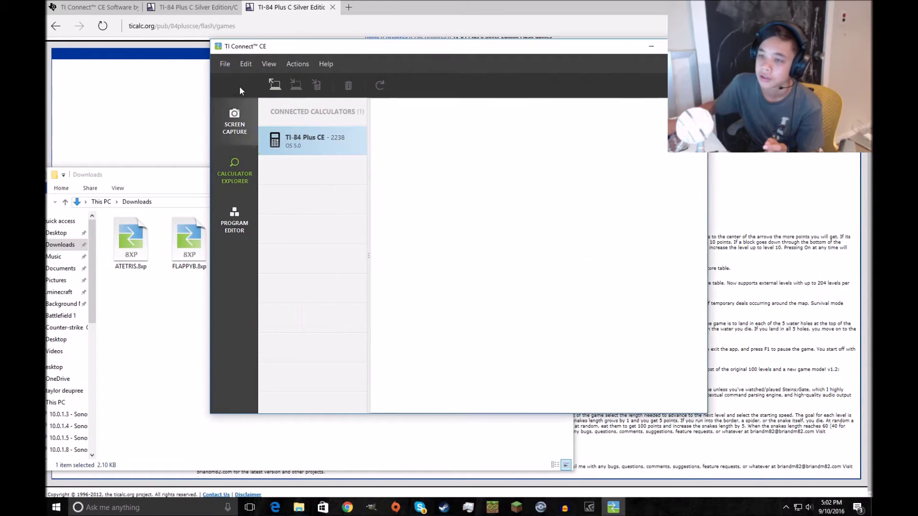
pyautogui.click(276, 84)
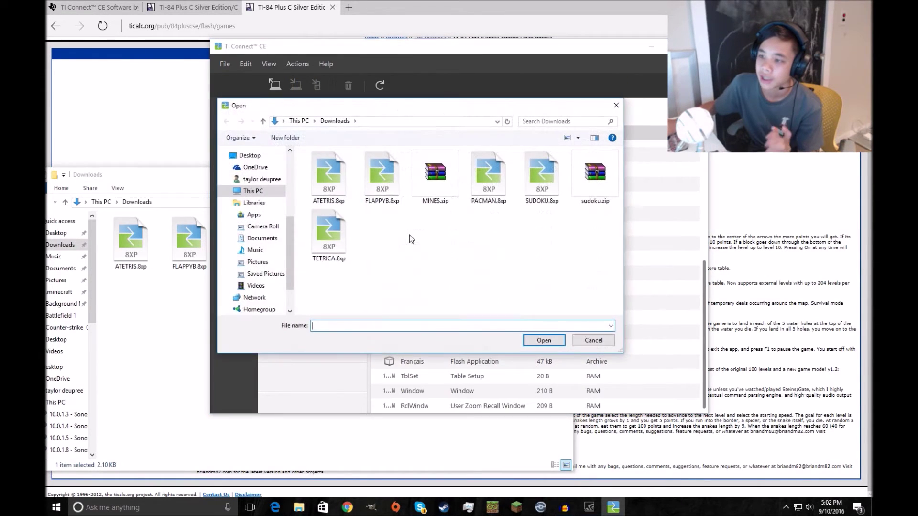
pyautogui.doubleClick(487, 189)
pyautogui.click(594, 323)
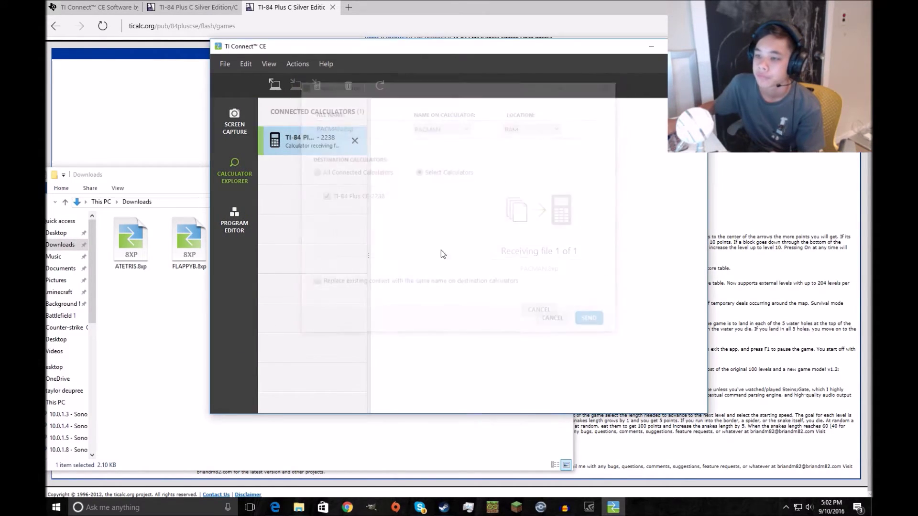
# - Send SUDOKU.8xp and TETRICA.8xp to the calculator
pyautogui.click(274, 85)
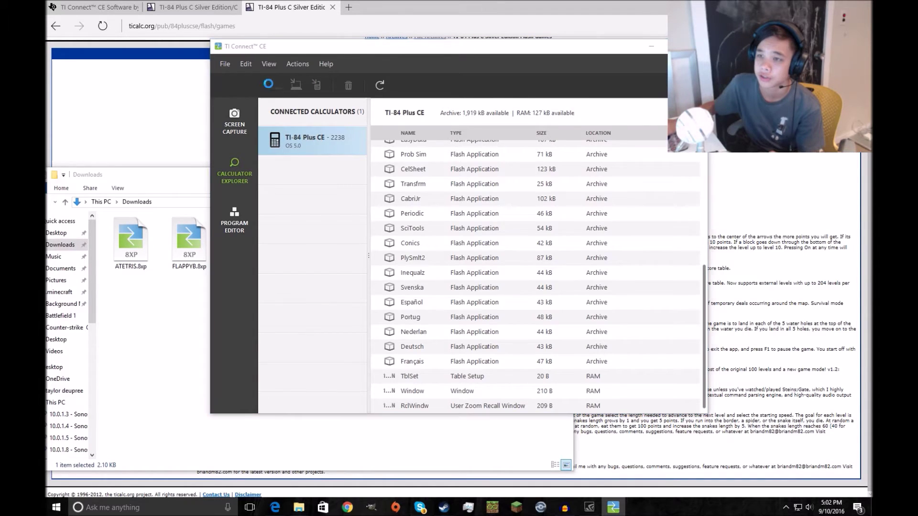
pyautogui.click(550, 199)
pyautogui.doubleClick(550, 200)
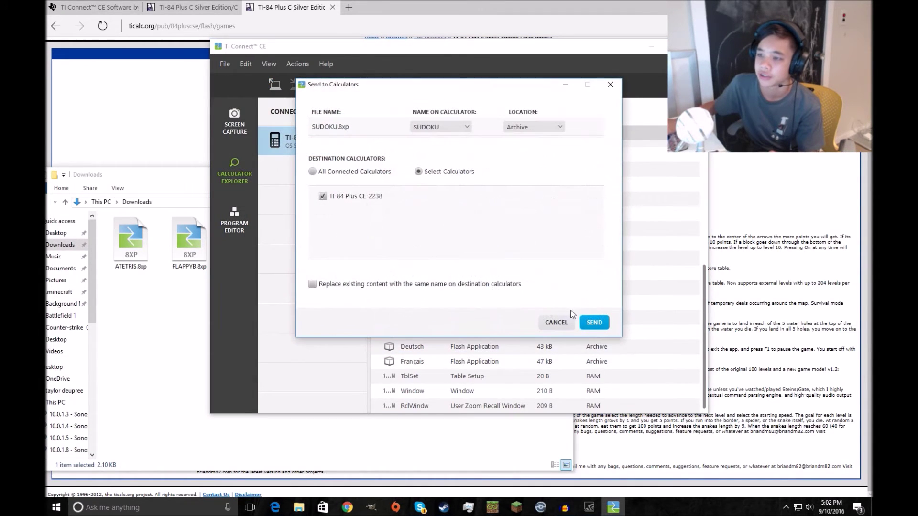
pyautogui.click(594, 323)
pyautogui.click(276, 84)
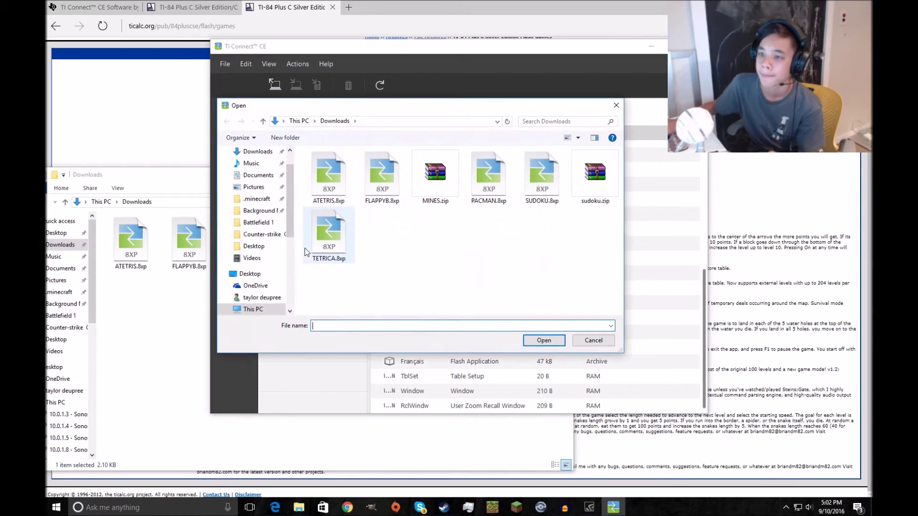
pyautogui.click(316, 240)
pyautogui.doubleClick(316, 240)
pyautogui.click(595, 321)
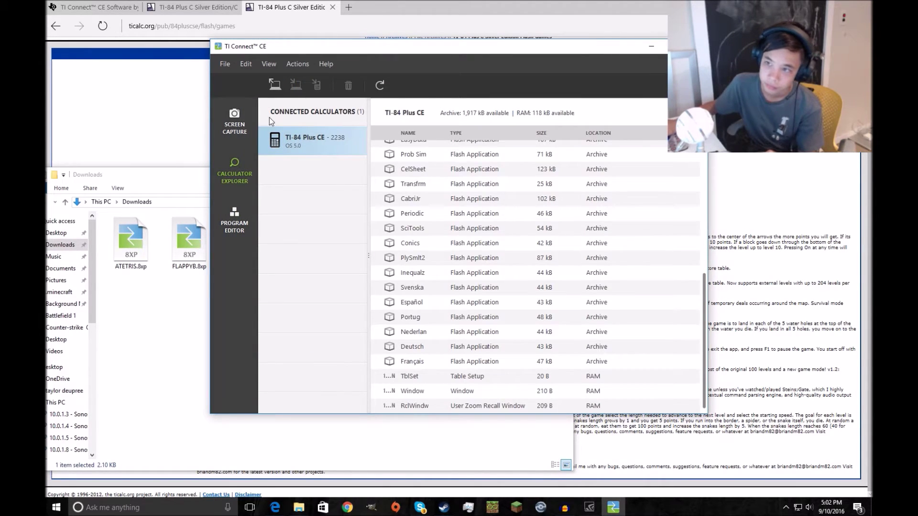
# - Try sending MINES.zip and dismiss the unsupported file message
pyautogui.click(276, 85)
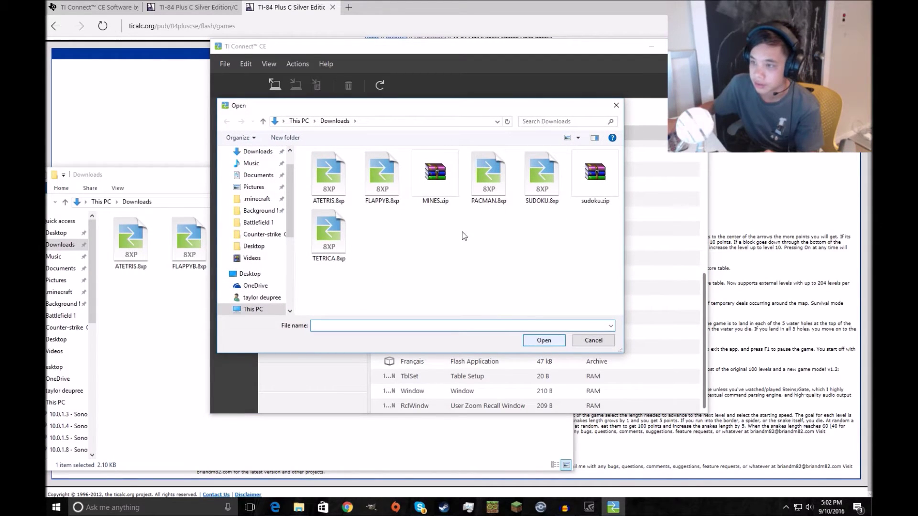
pyautogui.click(435, 179)
pyautogui.doubleClick(434, 180)
pyautogui.click(521, 220)
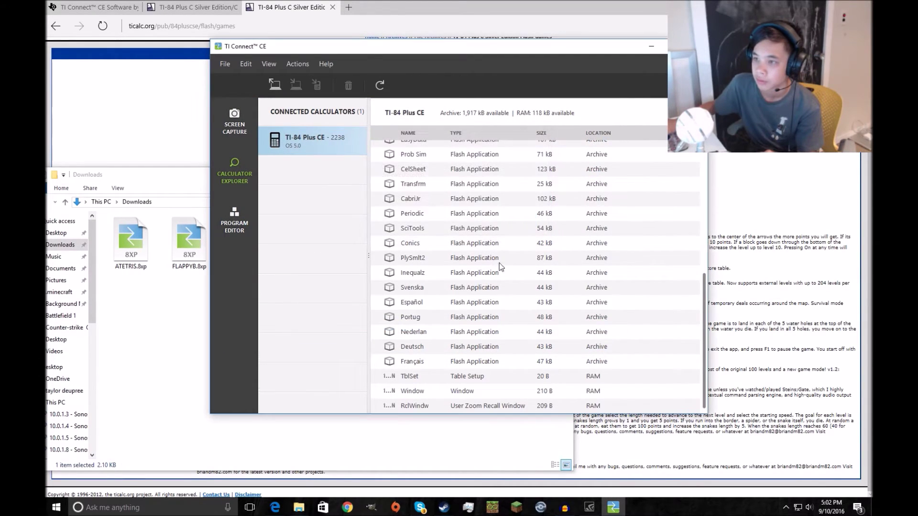
# - Open MINES.zip in WinRAR, drag MINES.8xp into Downloads, and close the archive
pyautogui.click(298, 508)
pyautogui.doubleClick(247, 255)
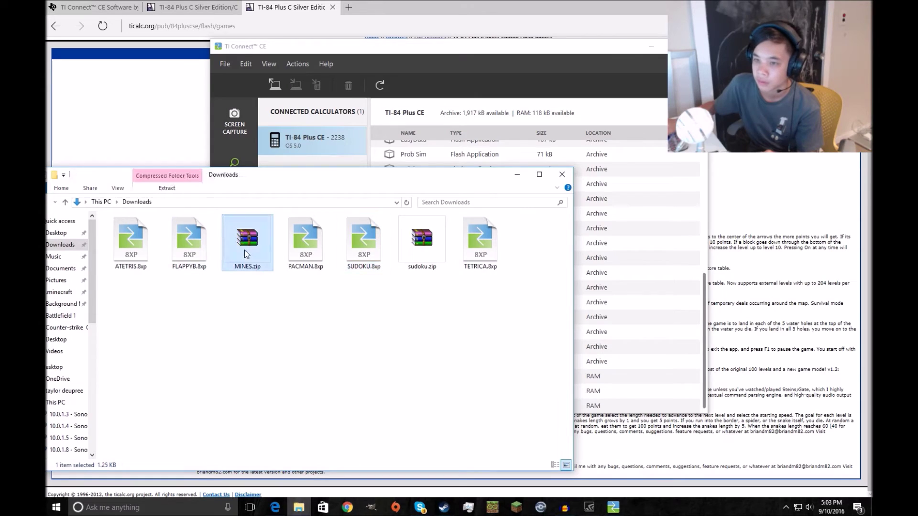
pyautogui.moveTo(347, 235); pyautogui.dragTo(373, 304)
pyautogui.click(534, 222)
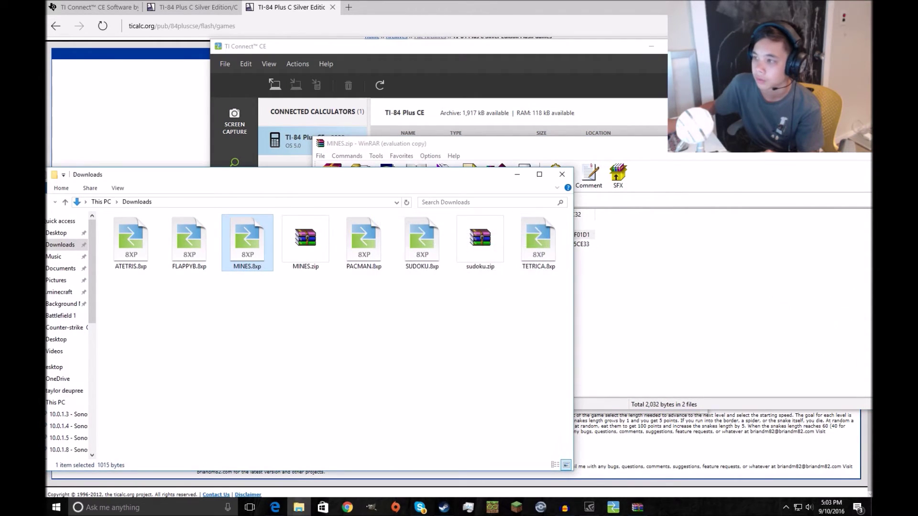
pyautogui.click(862, 143)
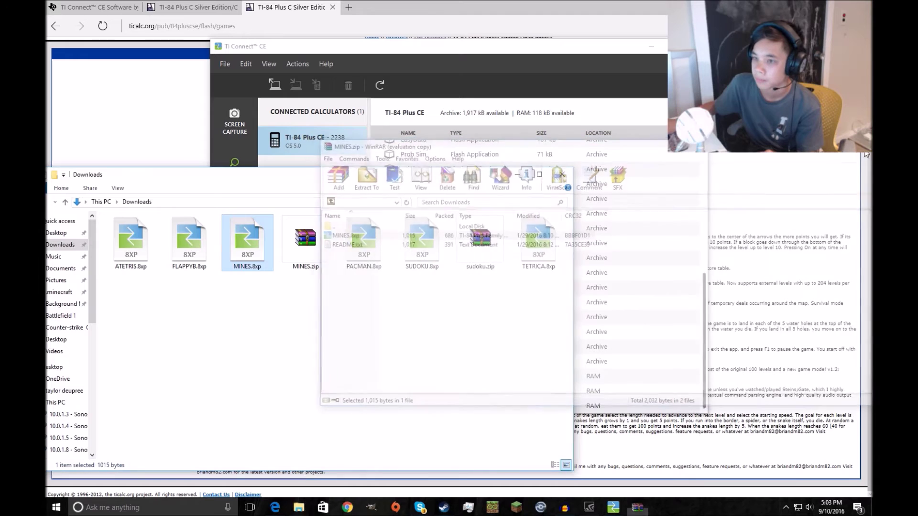
# - Send MINES.8xp from Downloads to the TI-84 Plus CE's RAM
pyautogui.click(605, 101)
pyautogui.click(274, 86)
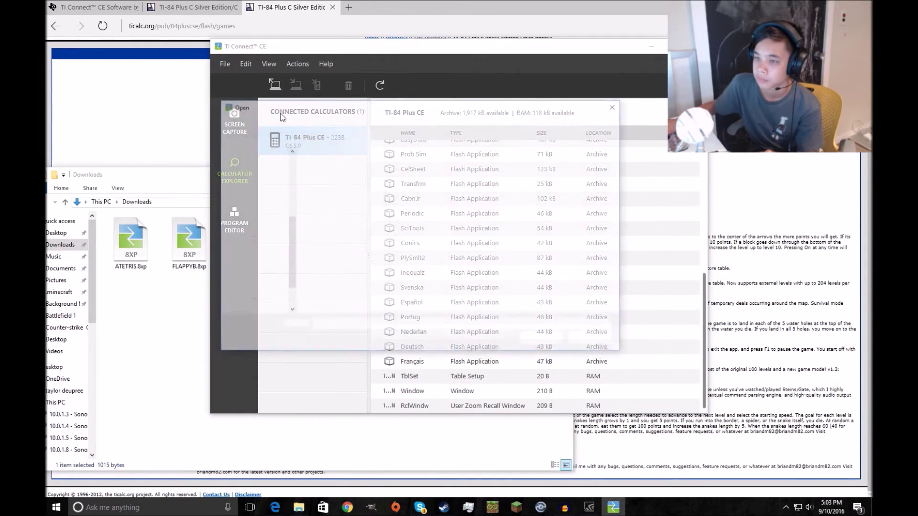
pyautogui.doubleClick(440, 190)
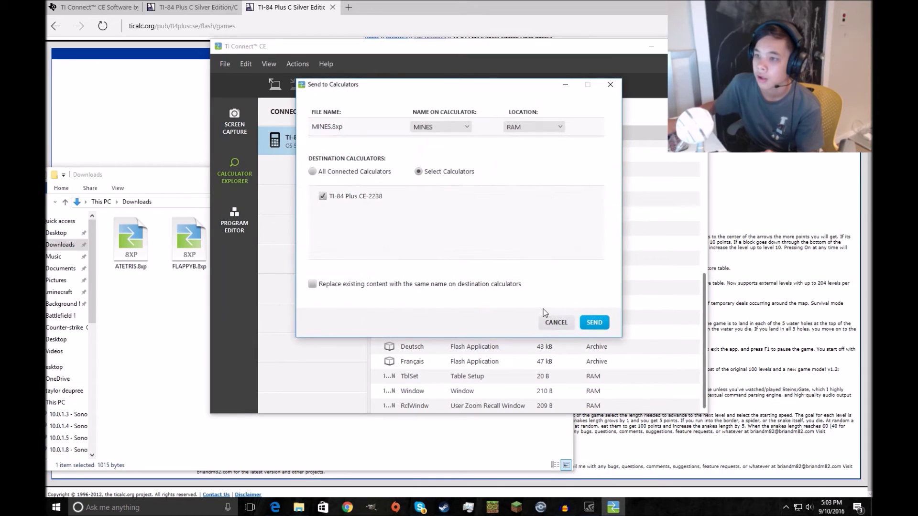
pyautogui.click(602, 328)
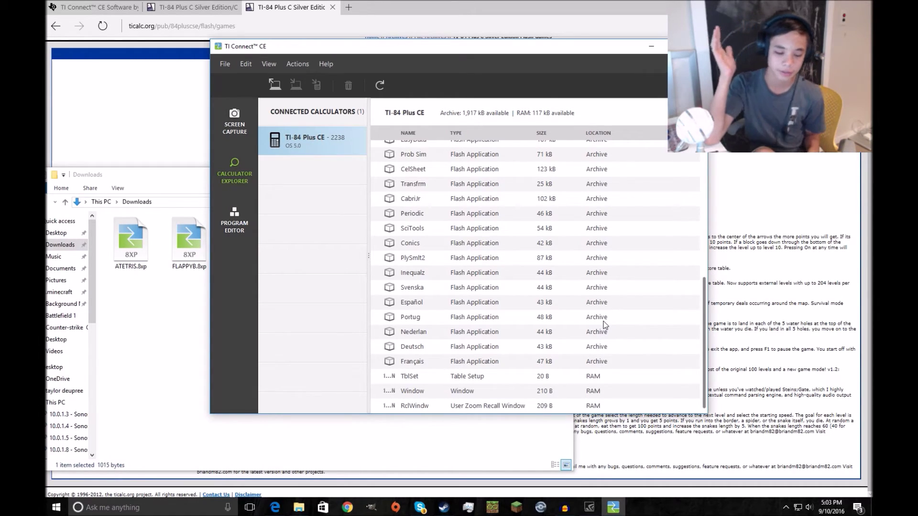
# - Scroll the calculator file list up to show ATETRIS, FLAPPYB, PACMAN, SUDOKU, TETRICA and MINES
pyautogui.scroll(10, 488, 336)
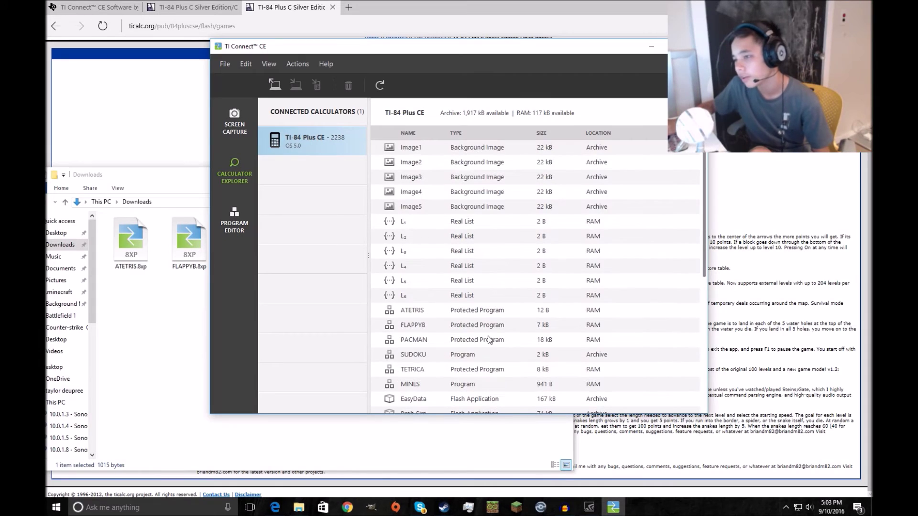